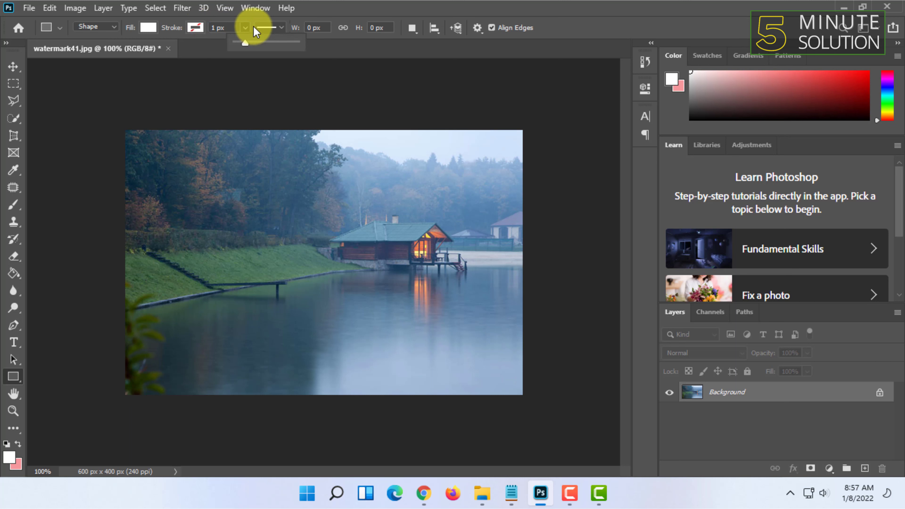
left_click(268, 28)
left_click(246, 69)
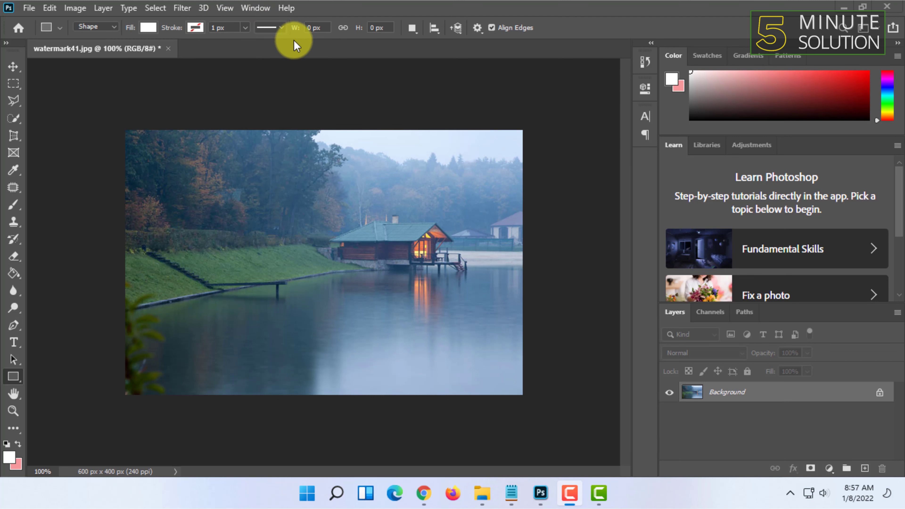
left_click(268, 27)
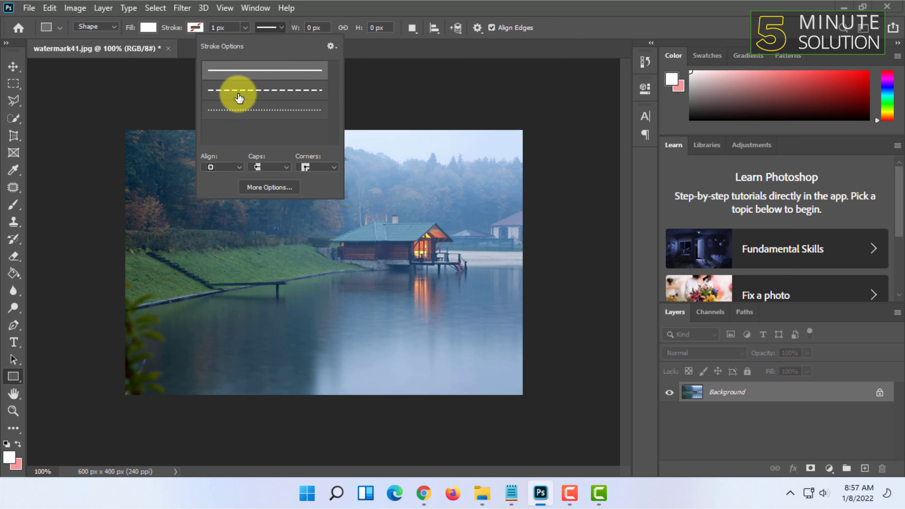
left_click(369, 3)
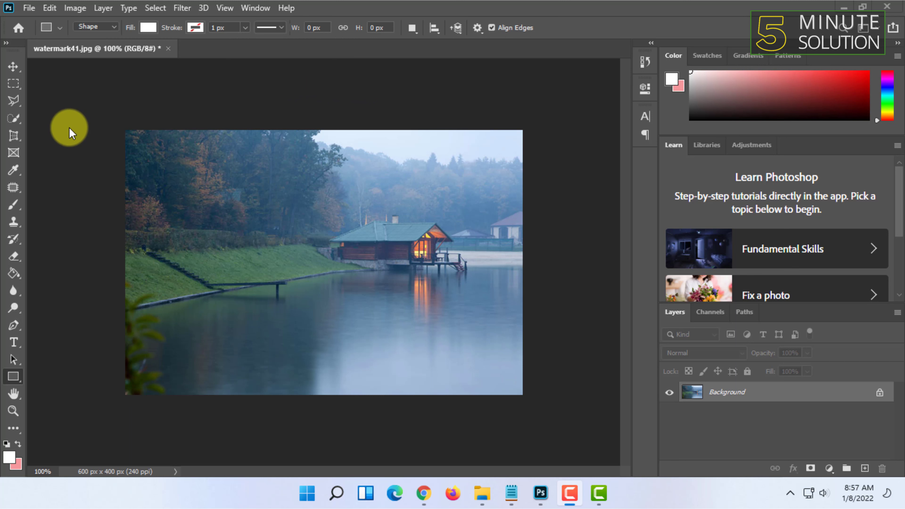
Set the rectangle shape's stroke colour to black and its fill colour to red.
left_click(155, 29)
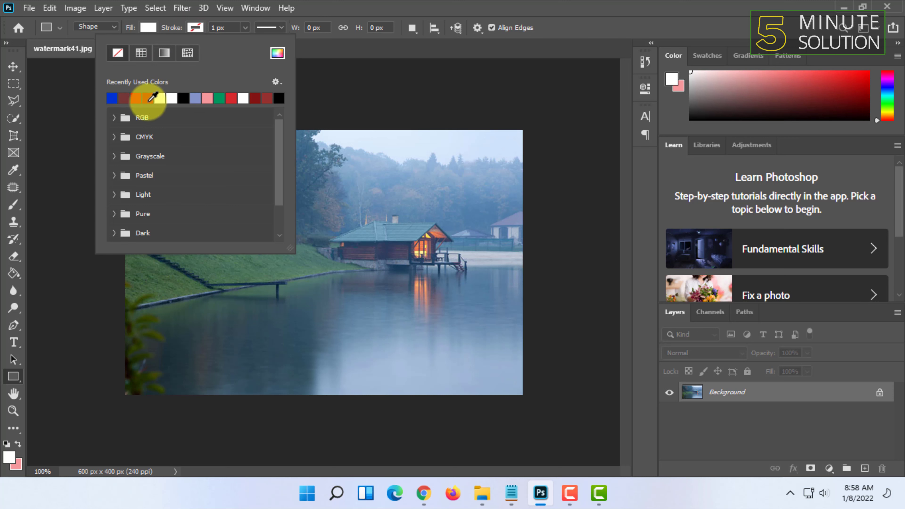
left_click(183, 98)
left_click(149, 27)
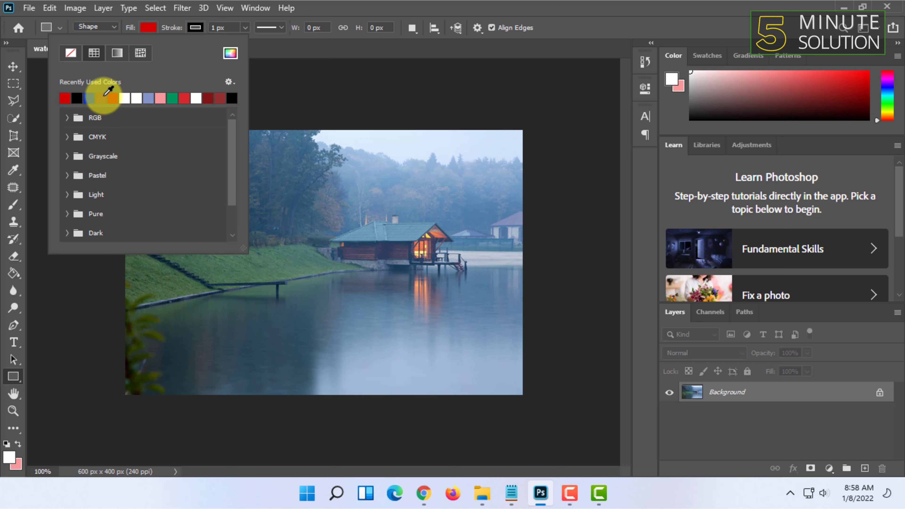
left_click(303, 59)
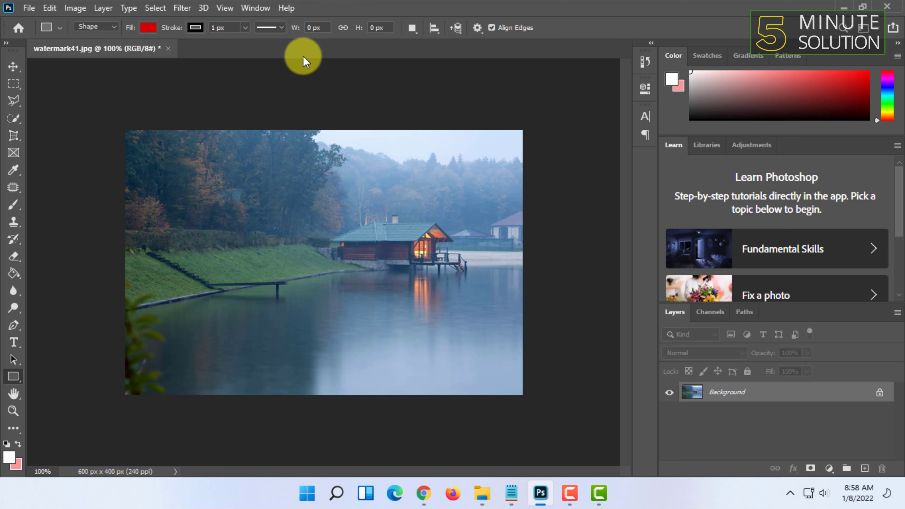
Draw a rectangle about 241 × 218 px over the middle of the lake photo.
left_click_drag(224, 191, 382, 335)
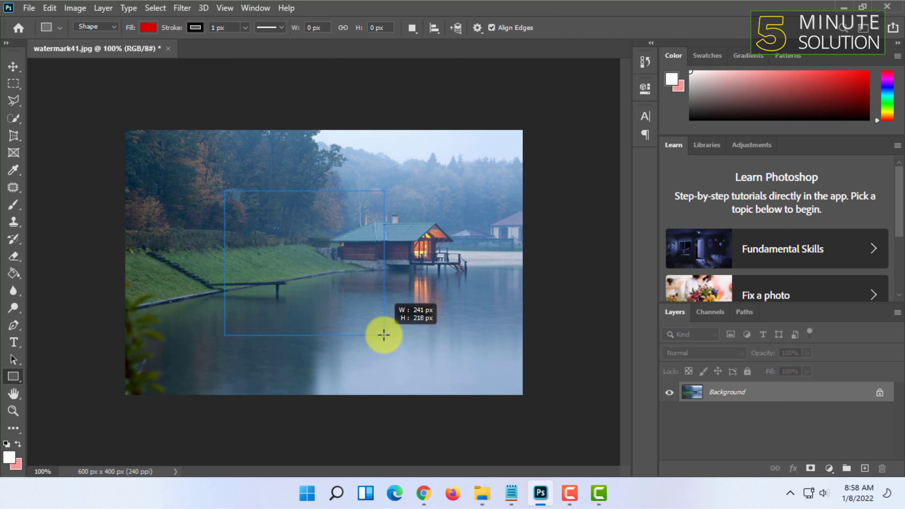
left_click_drag(384, 336, 384, 336)
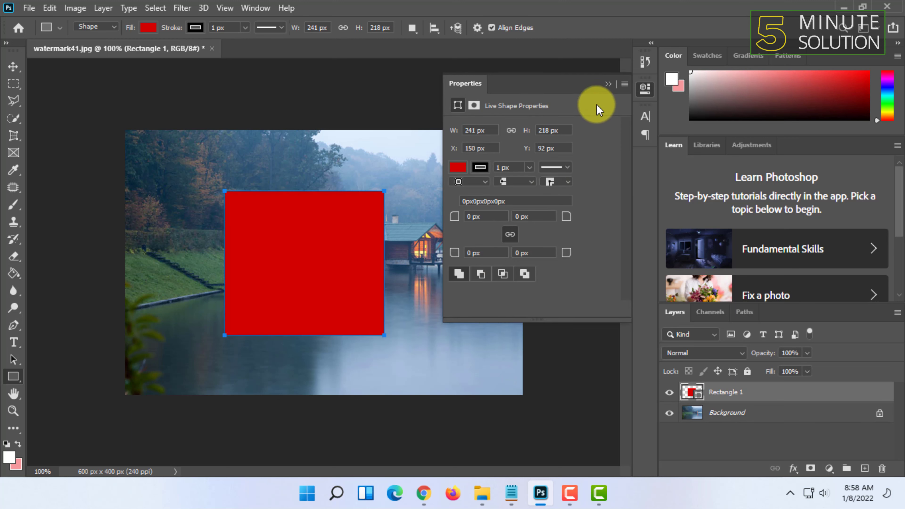
left_click(607, 85)
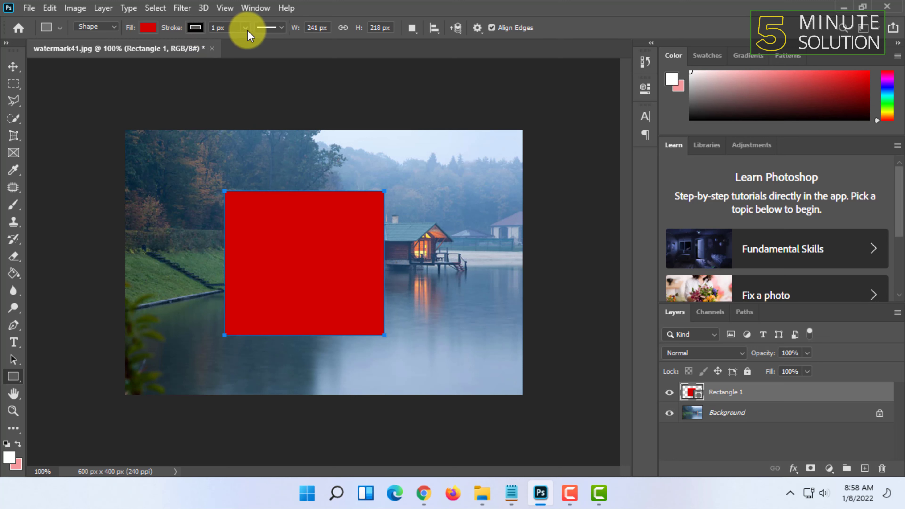
Thicken the red rectangle's black outline to a stroke width of about 10.48 px.
mouse_move(246, 42)
left_mouse_down()
mouse_move(255, 45)
mouse_move(248, 48)
left_mouse_up()
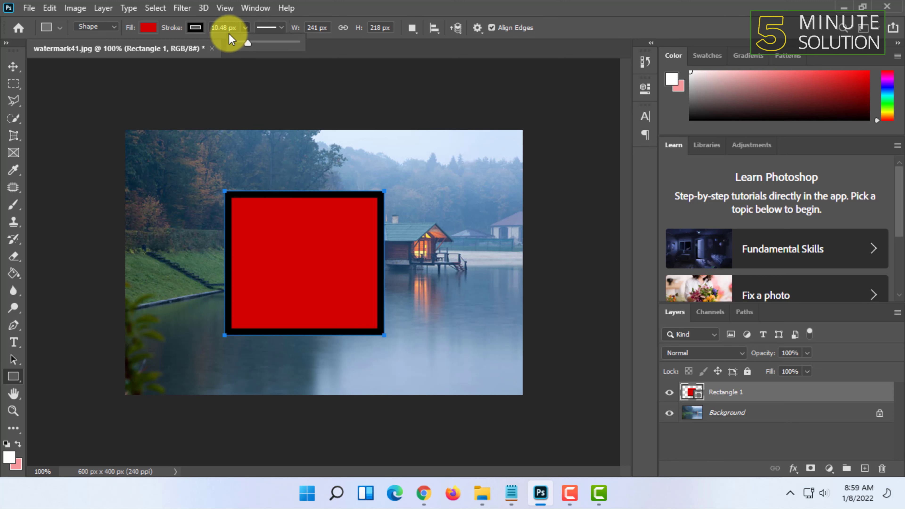
left_click(228, 27)
left_click_drag(237, 27, 198, 27)
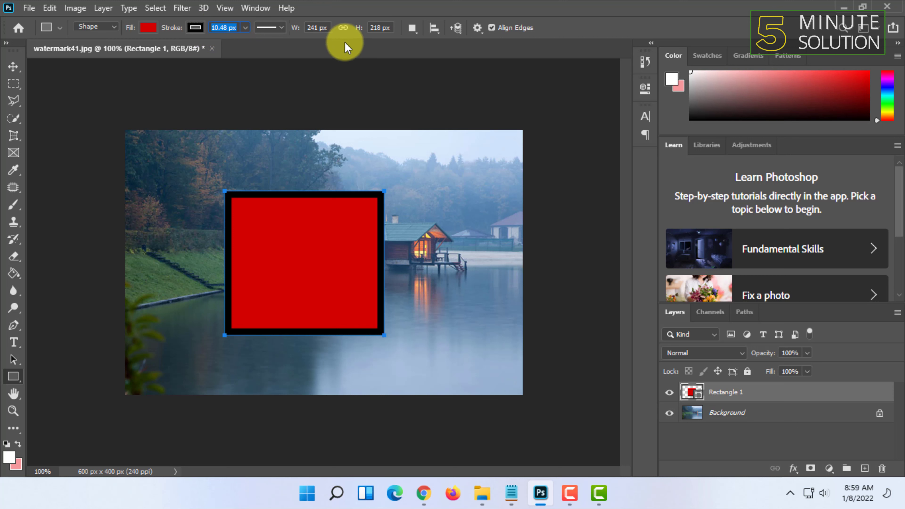
Resize the red rectangle to a width of 250 px and a height of 250 px.
left_click_drag(325, 28, 317, 31)
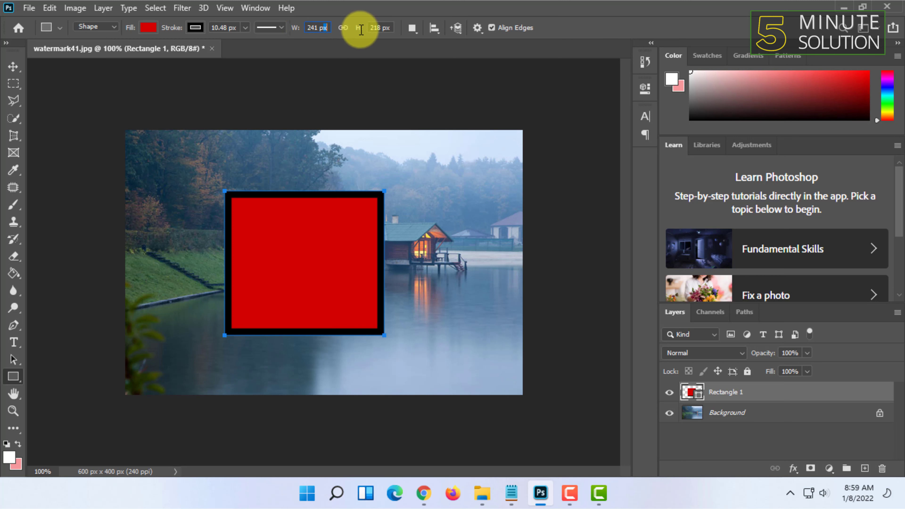
left_click(380, 31)
left_click(319, 27)
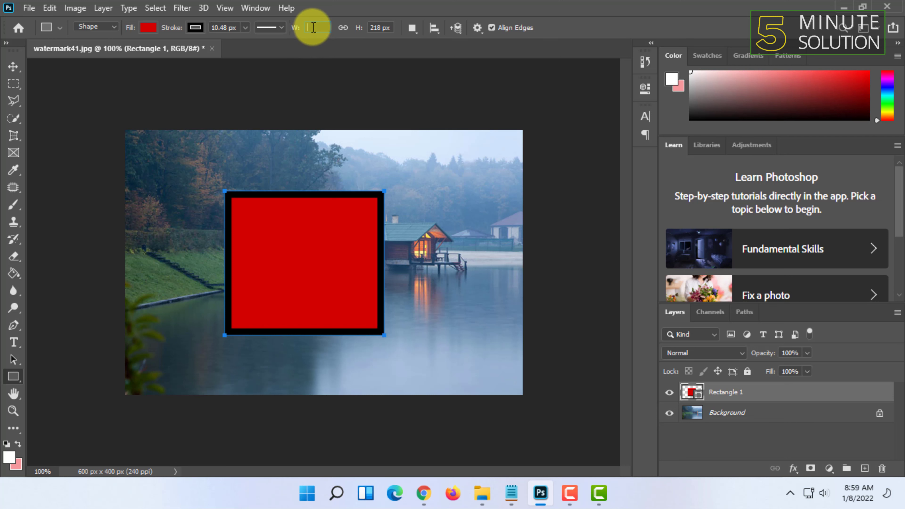
left_click(383, 31)
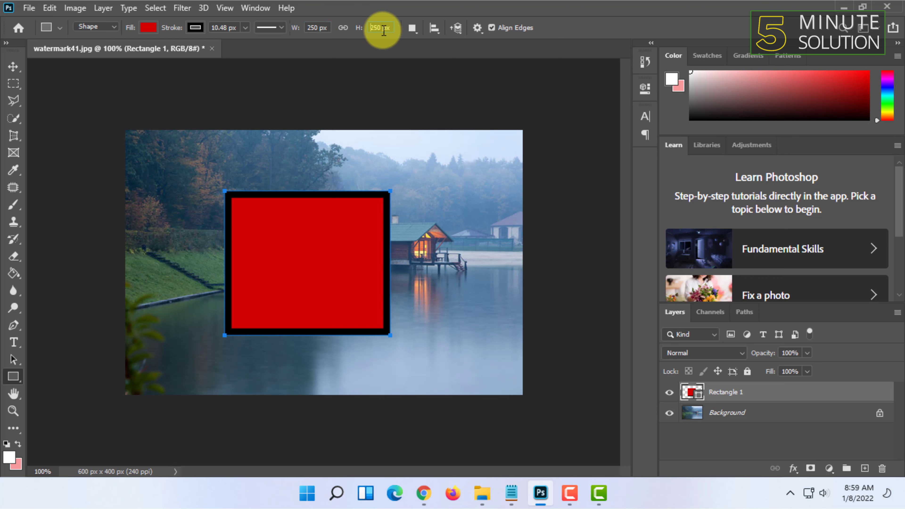
type("250")
key("Return")
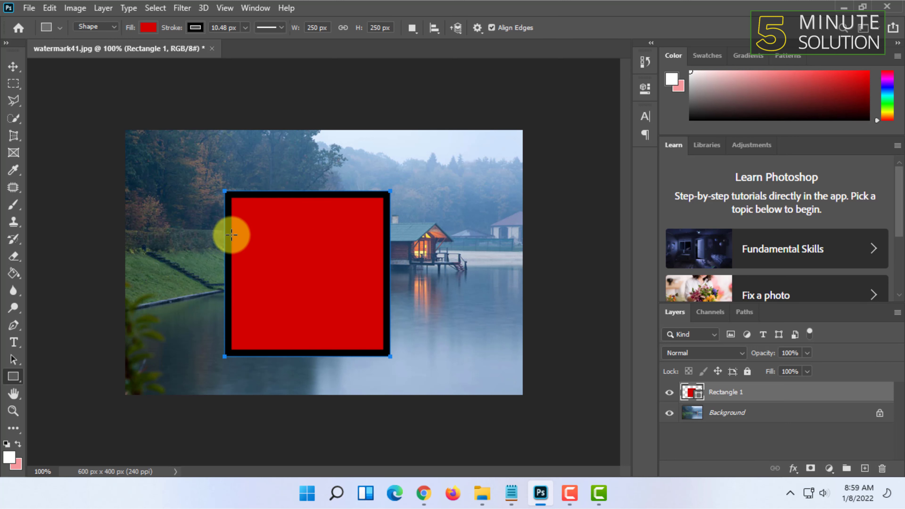
Change the square's stroke colour to white and its fill to the light blue CMYK swatch.
left_click(195, 28)
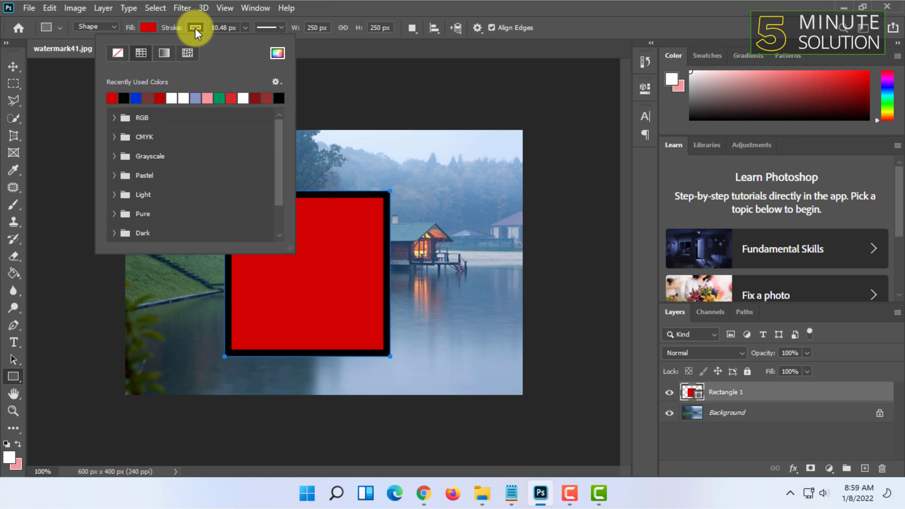
left_click(179, 96)
left_click(157, 31)
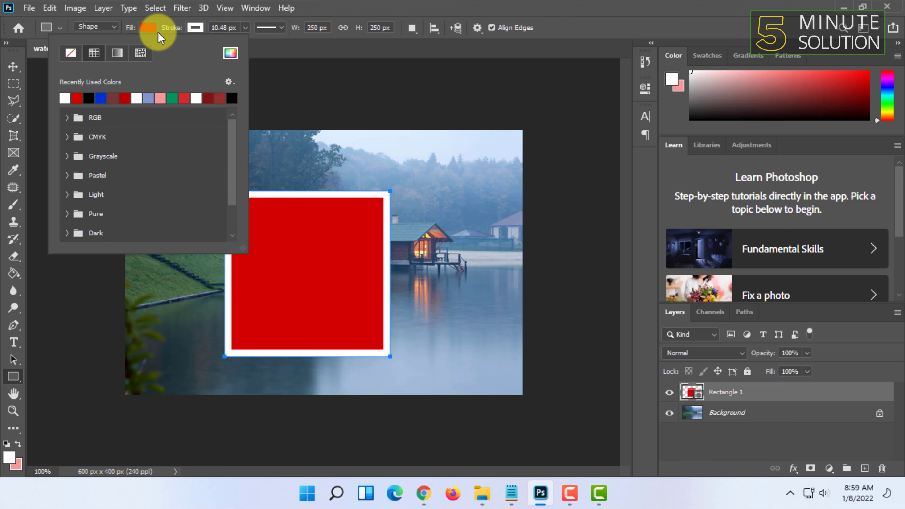
left_click(68, 136)
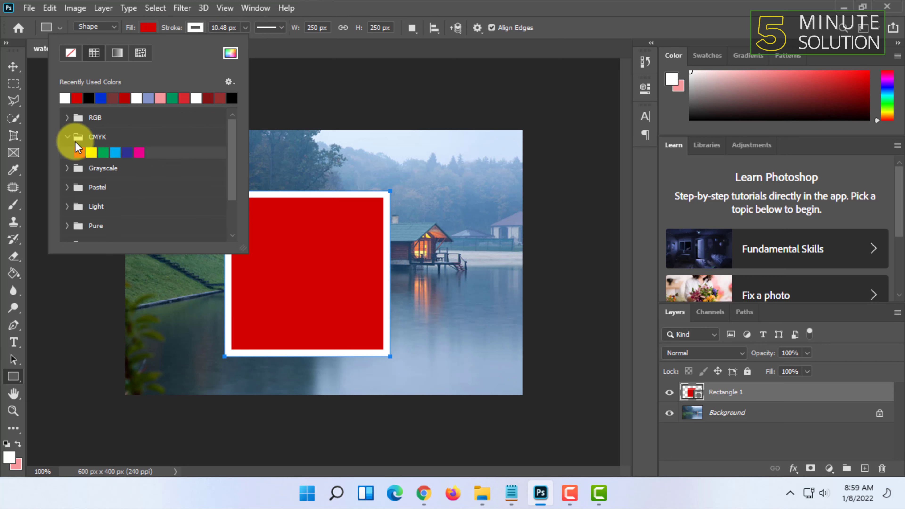
left_click(117, 153)
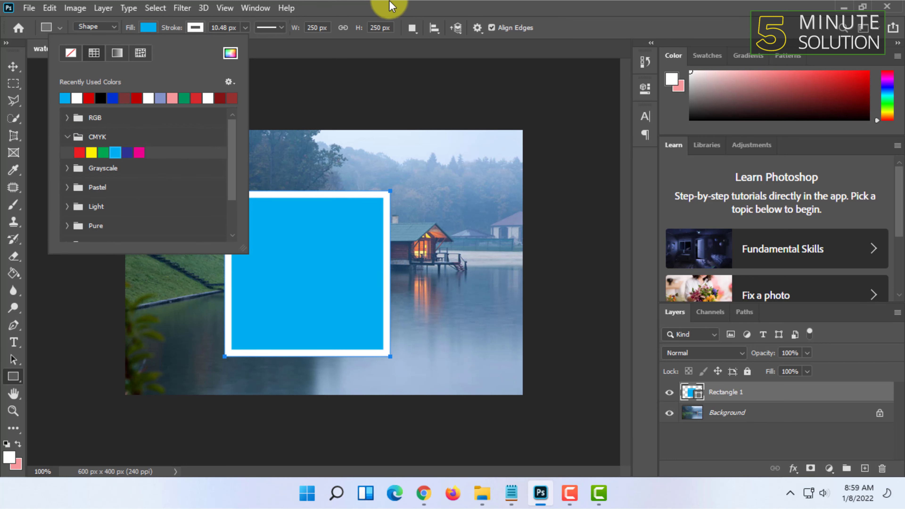
left_click(363, 46)
Move the blue square to the centre of the photo and deselect it.
left_click(12, 67)
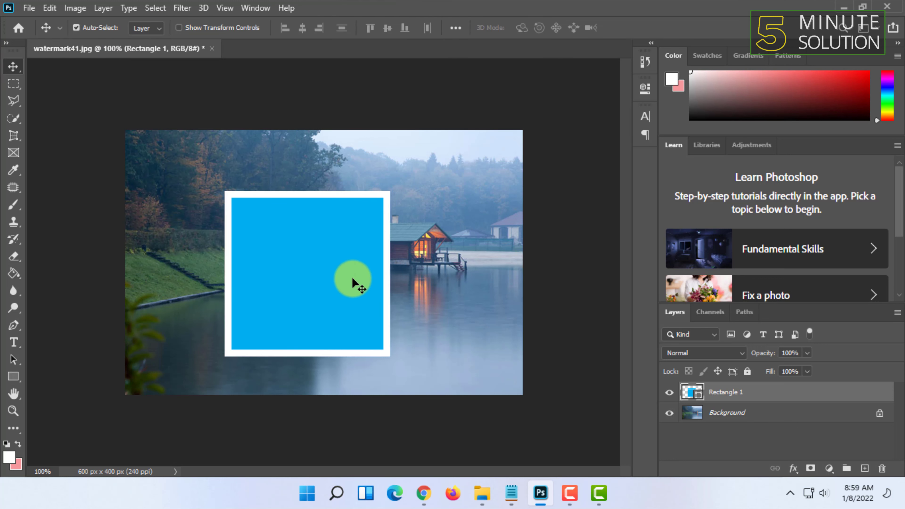
left_click_drag(343, 276, 388, 290)
left_click(492, 246)
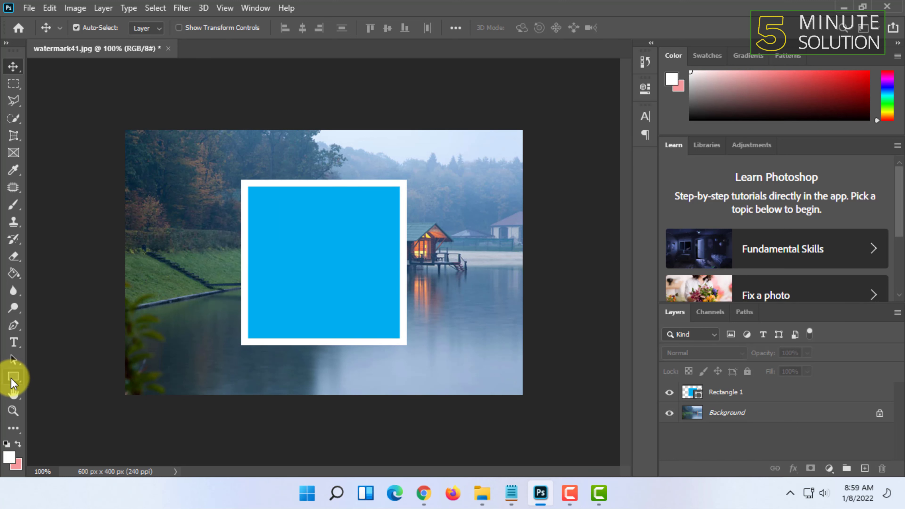
Draw a rounded rectangle about 172 × 133 px with a 10 px radius over the blue square's upper-left corner.
left_click(13, 379)
left_click(45, 389)
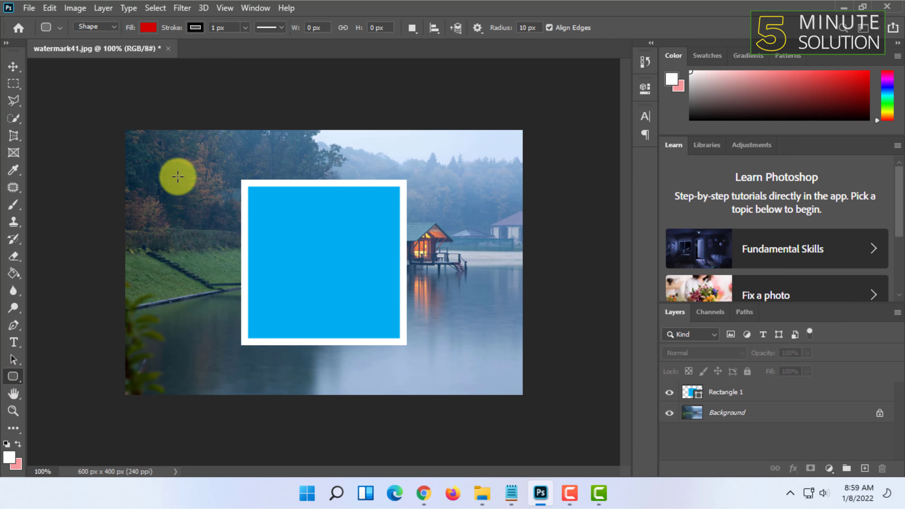
left_click_drag(175, 173, 289, 260)
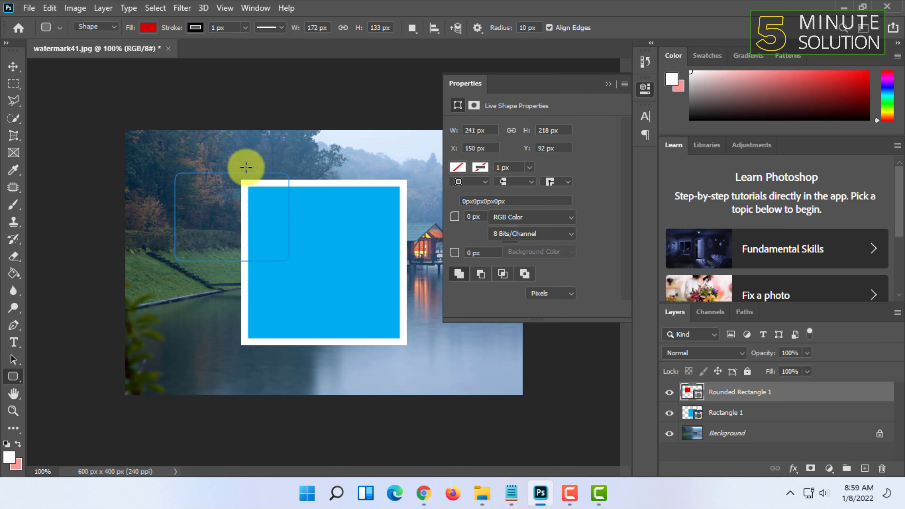
left_click(608, 83)
Draw an ellipse about 172 × 53 px over the blue square's upper-right corner and a circle about 168 px wide just below it.
left_click(12, 376)
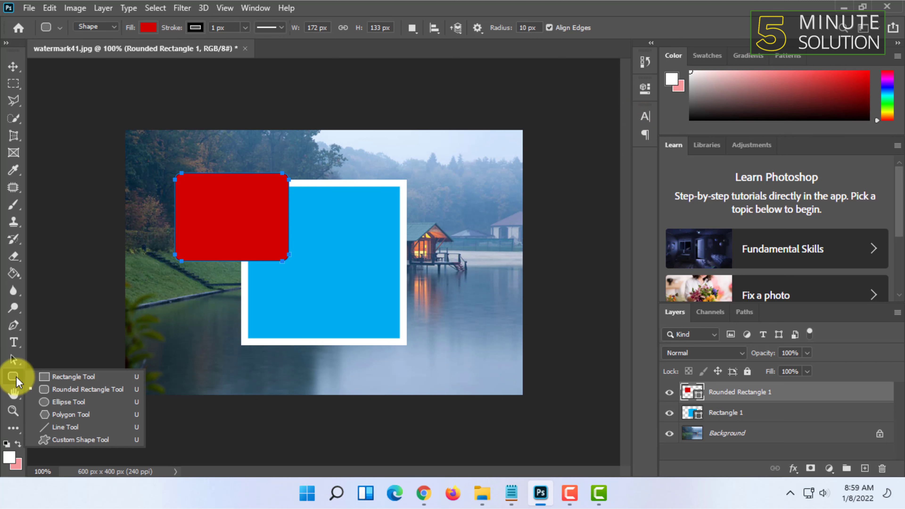
left_click(68, 402)
left_click_drag(360, 189, 474, 224)
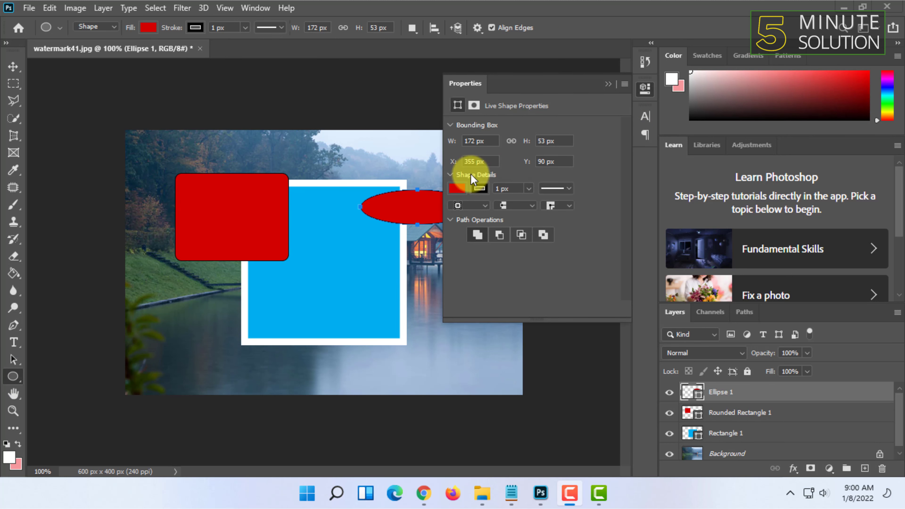
left_click(608, 84)
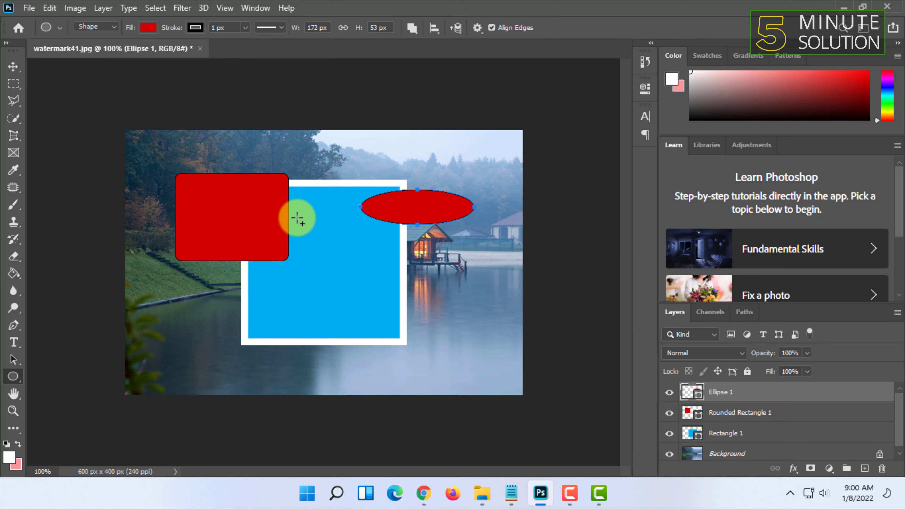
left_click_drag(309, 217, 423, 354)
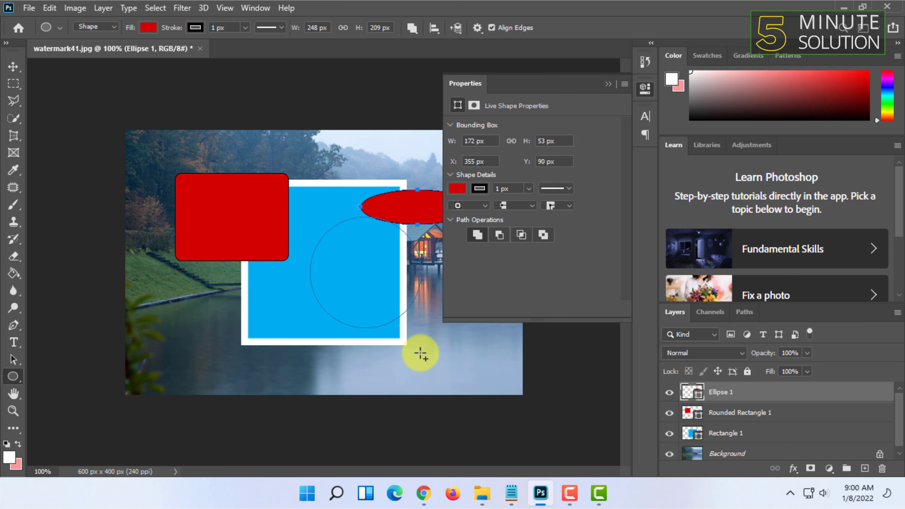
left_click(610, 84)
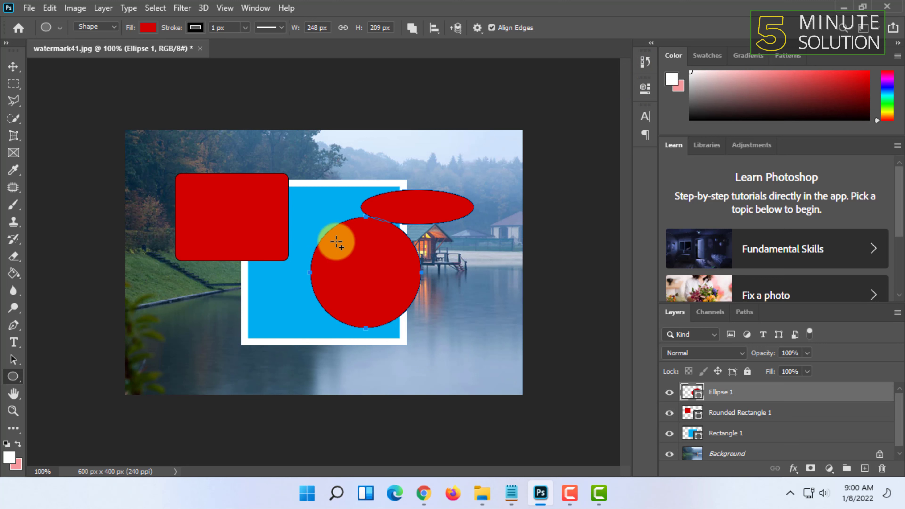
Draw a flat ellipse about 287 × 44 px across the red shapes and a circle about 208 px wide over the rounded rectangle.
left_click_drag(337, 243, 412, 234)
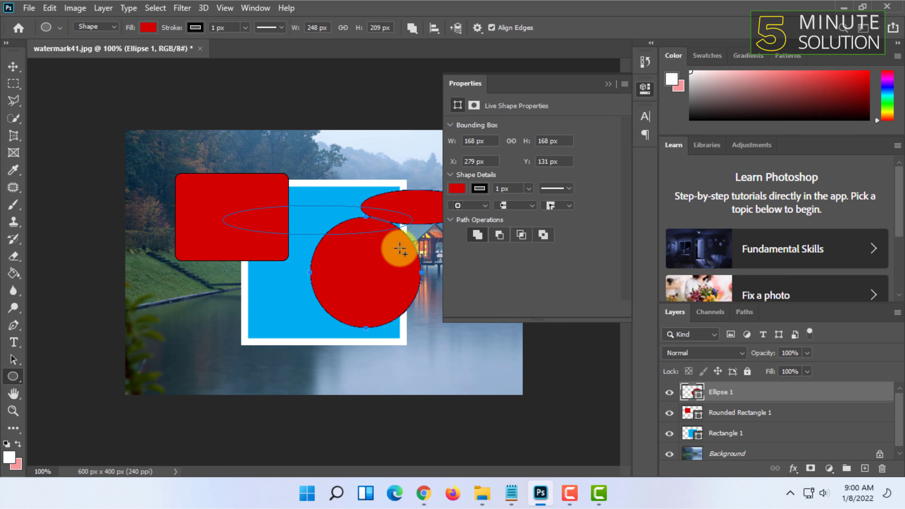
left_click(608, 84)
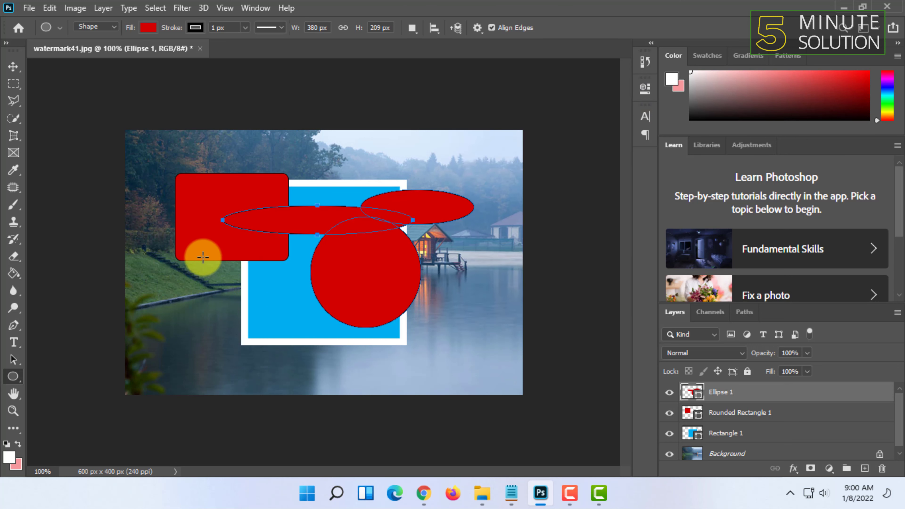
left_click_drag(183, 223, 324, 272)
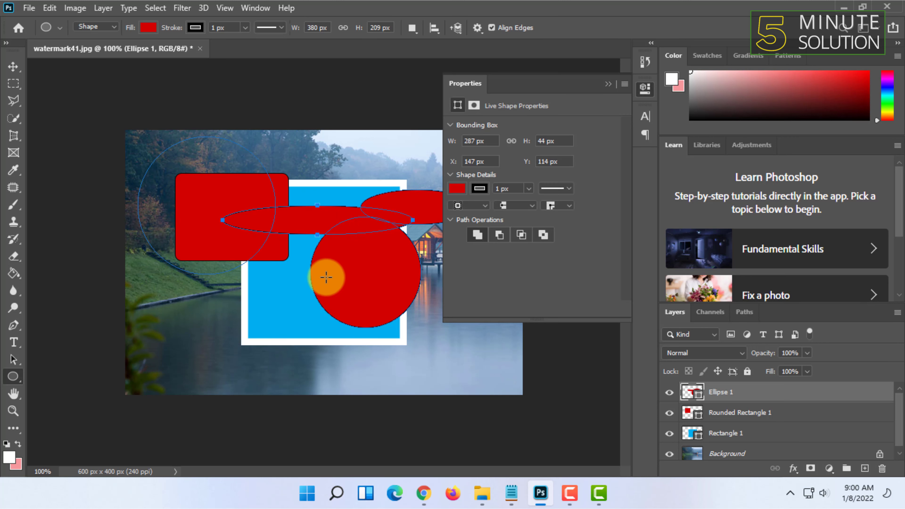
left_click(608, 84)
Draw a five-sided polygon about 351 × 355 px across the upper part of the photo, overlapping the other shapes.
right_click(13, 376)
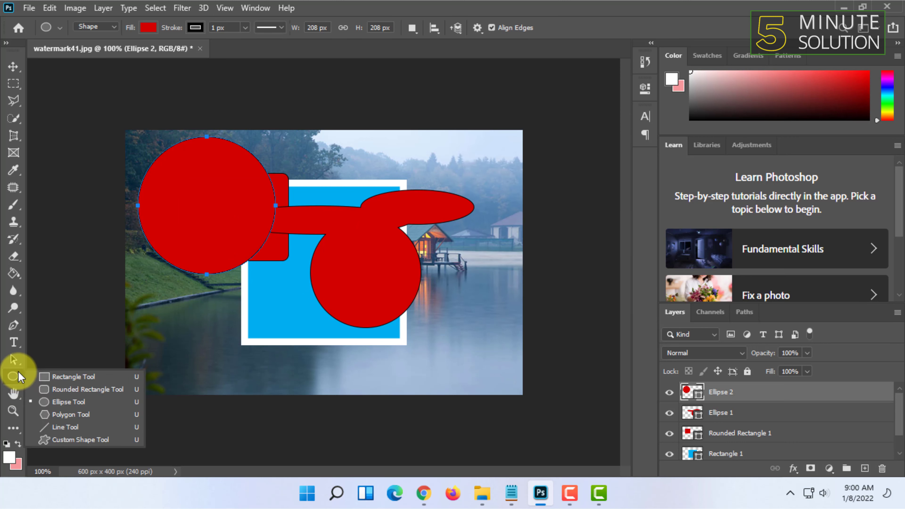
left_click(70, 413)
left_click(348, 157)
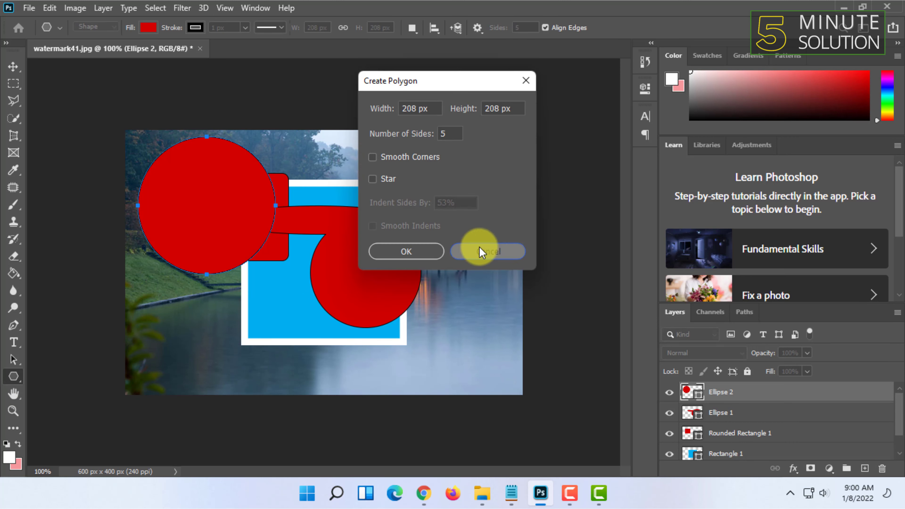
left_click(480, 248)
left_click_drag(338, 152, 427, 233)
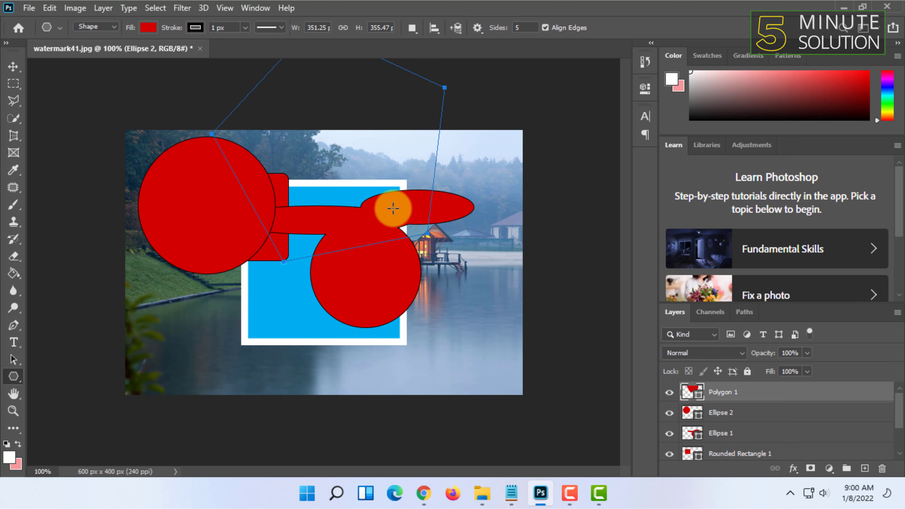
left_click(14, 70)
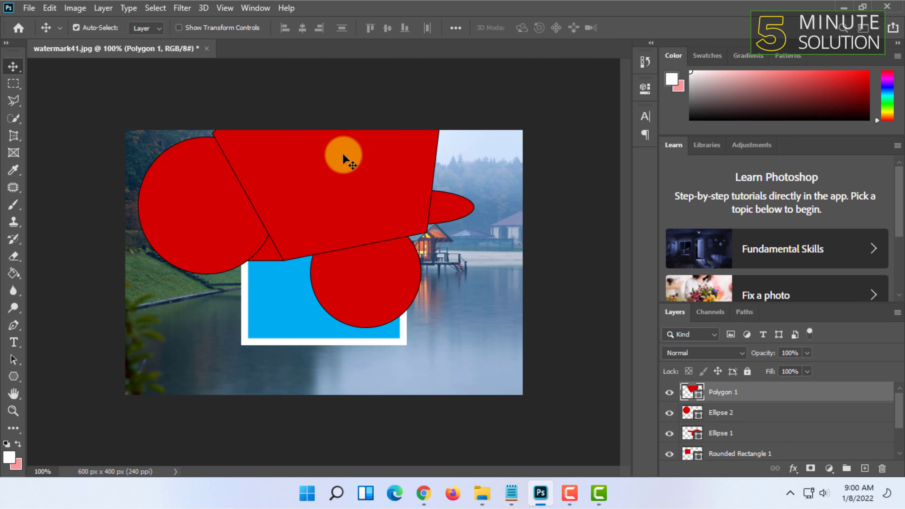
Move the red pentagon down toward the centre of the photo, covering most of the blue square.
left_click_drag(344, 156, 321, 242)
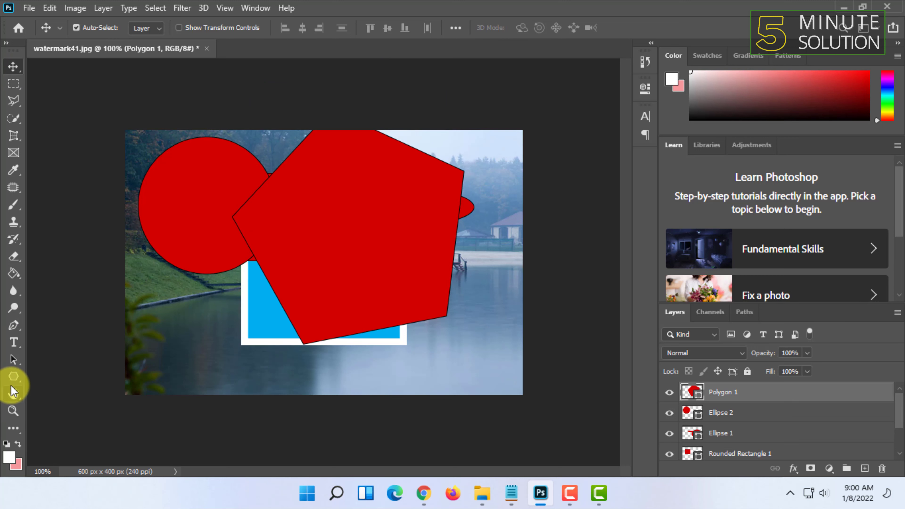
left_click(14, 377)
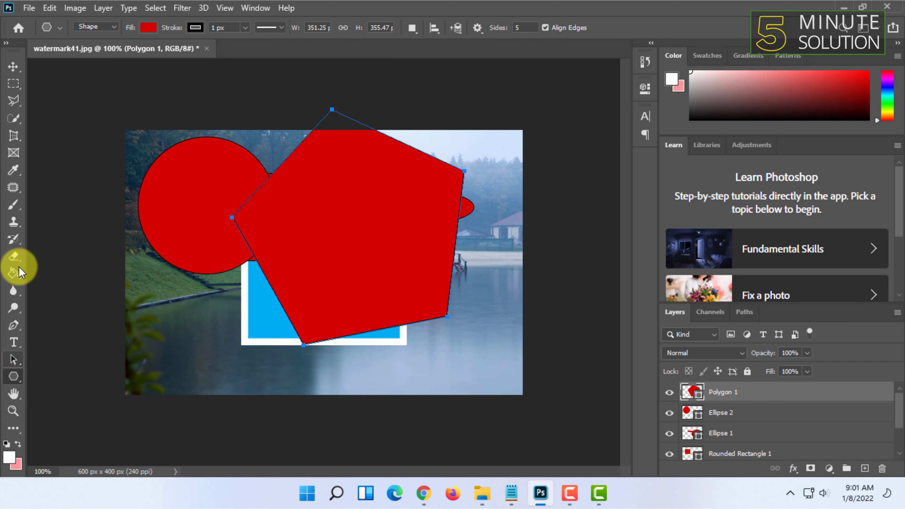
left_click(13, 66)
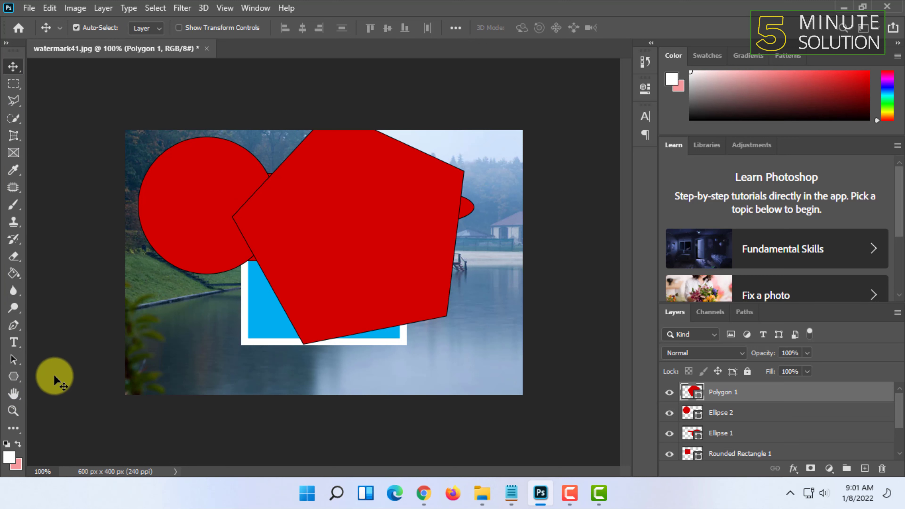
Set the pentagon's width to 375.25 px and move it further down so its top corner lies inside the photo.
left_click(19, 373)
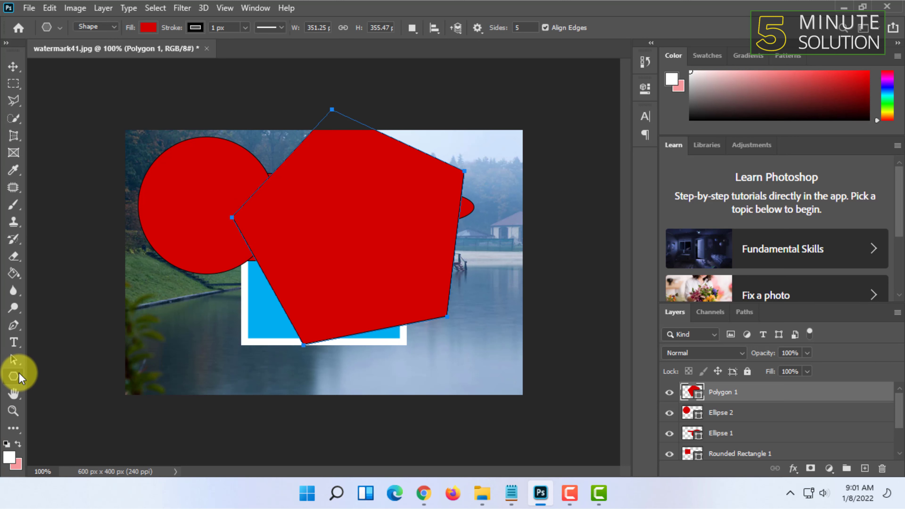
left_click_drag(314, 24, 348, 30)
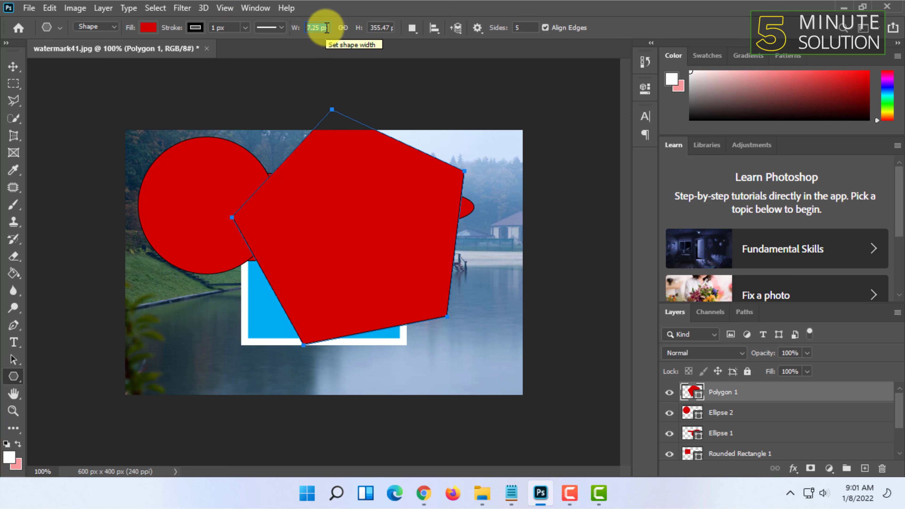
left_click_drag(326, 28, 381, 6)
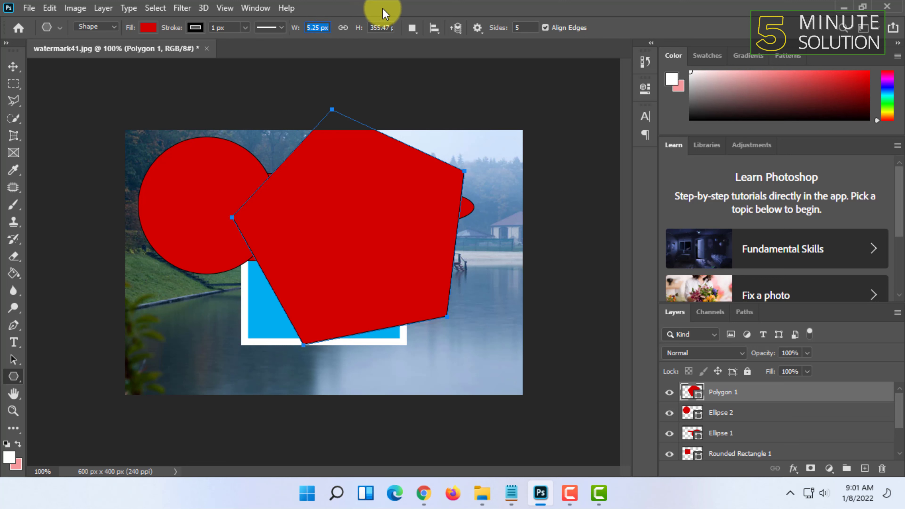
left_click(370, 202)
left_click(491, 250)
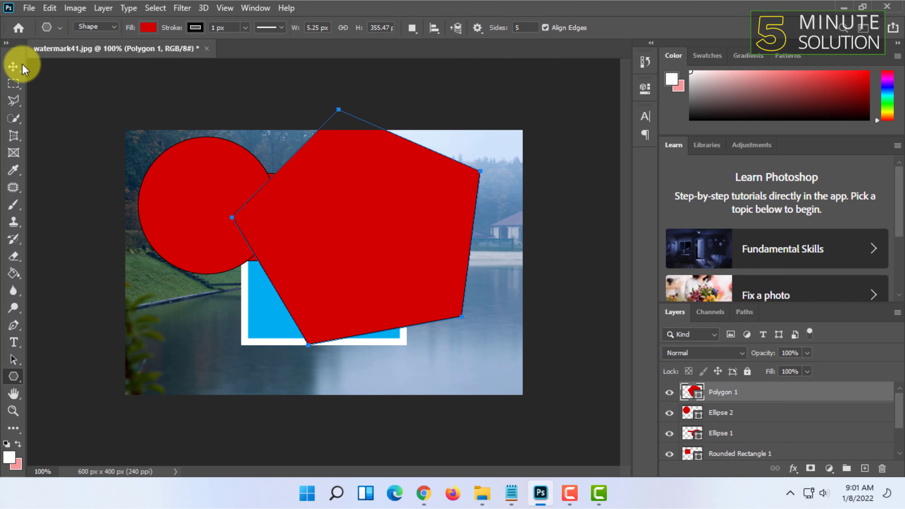
left_click(13, 66)
left_click_drag(270, 184, 356, 247)
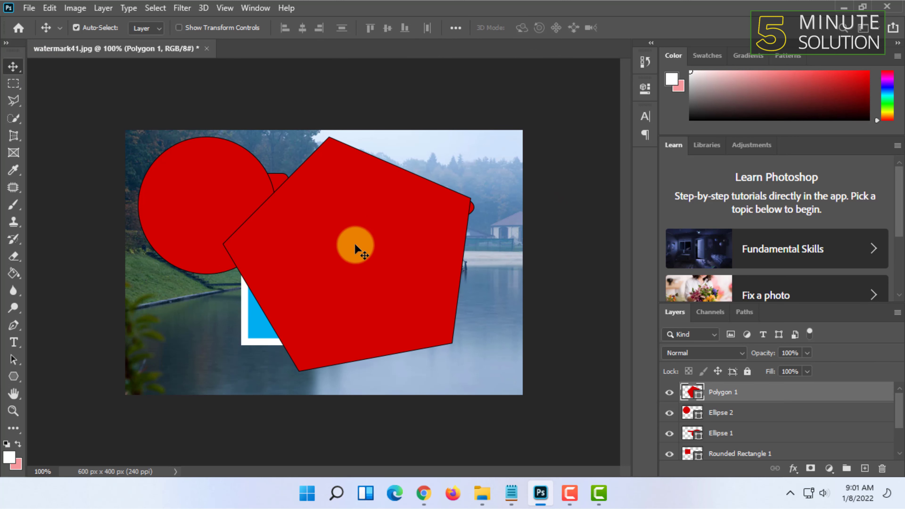
Create a seven-sided polygon with size values 375.25 × 355.47 px and move it from the photo's lower-right corner over the pentagon.
left_click(20, 378)
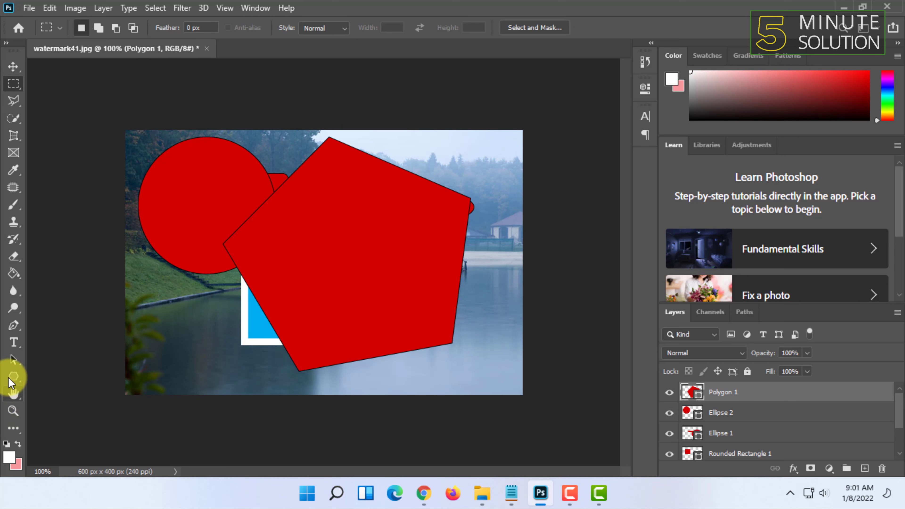
left_click(370, 283)
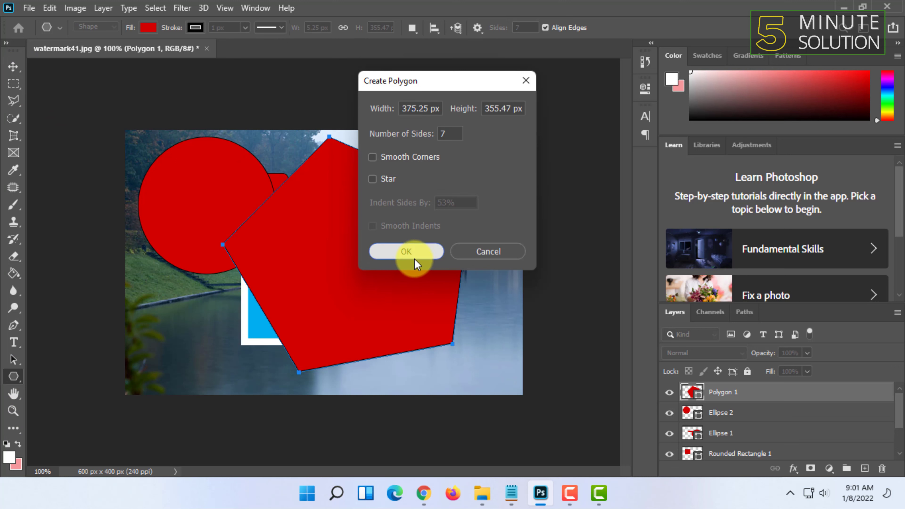
left_click(408, 258)
left_click(461, 340)
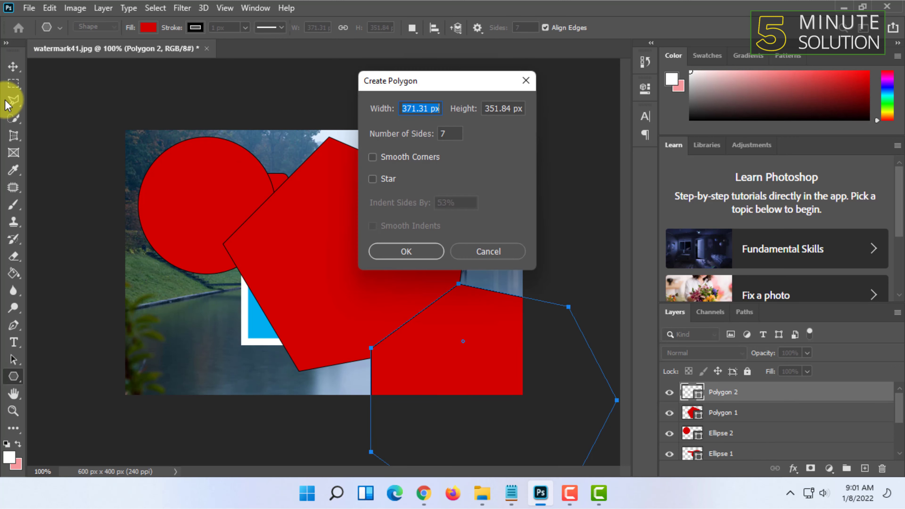
left_click(474, 249)
left_click(13, 67)
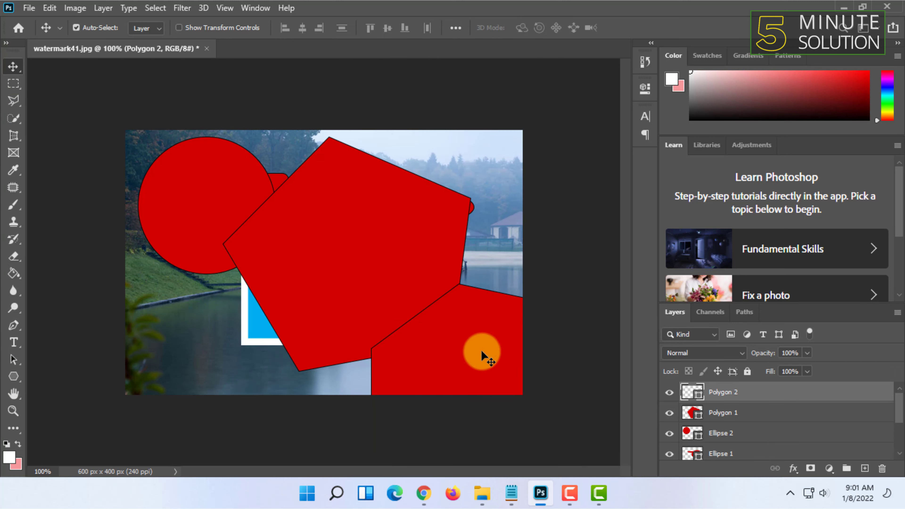
left_click_drag(488, 343, 244, 168)
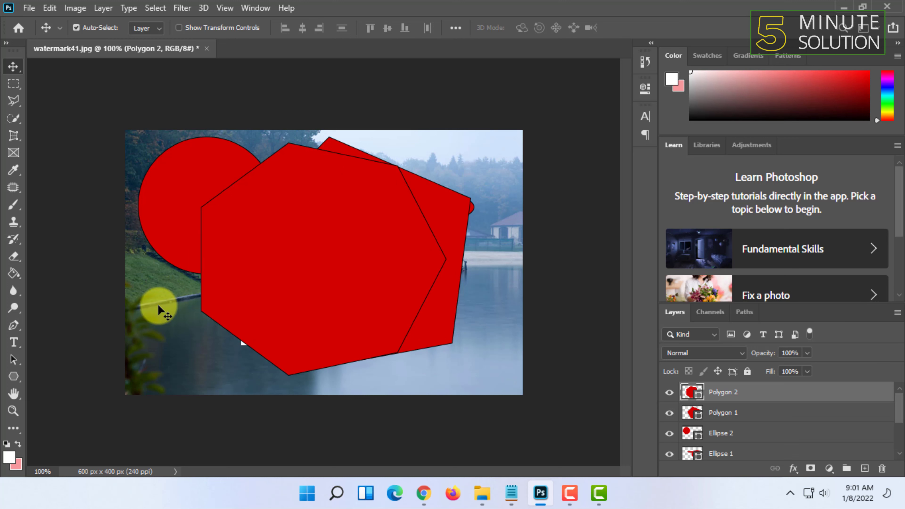
Draw three separate lines on the photo's left side: a long one across the circle, one about 36 × 57 px and one about 68 × 6 px.
left_click(14, 376)
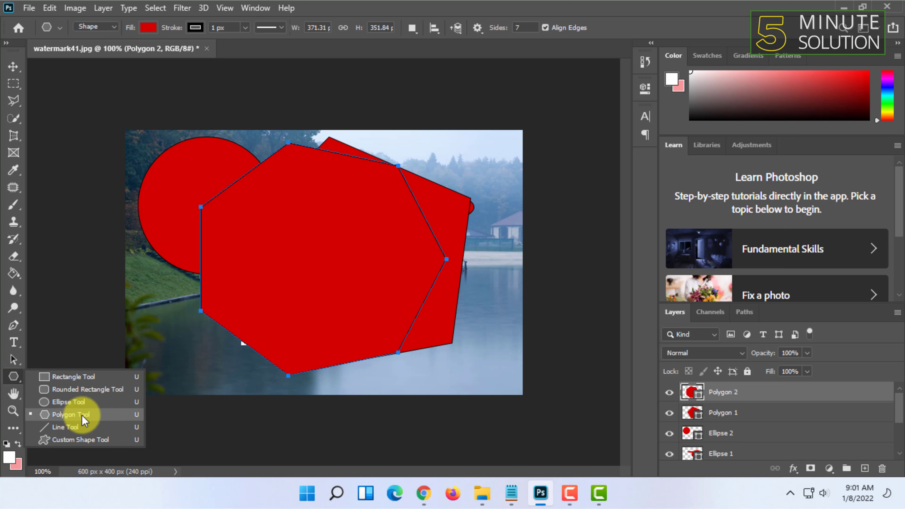
left_click(13, 83)
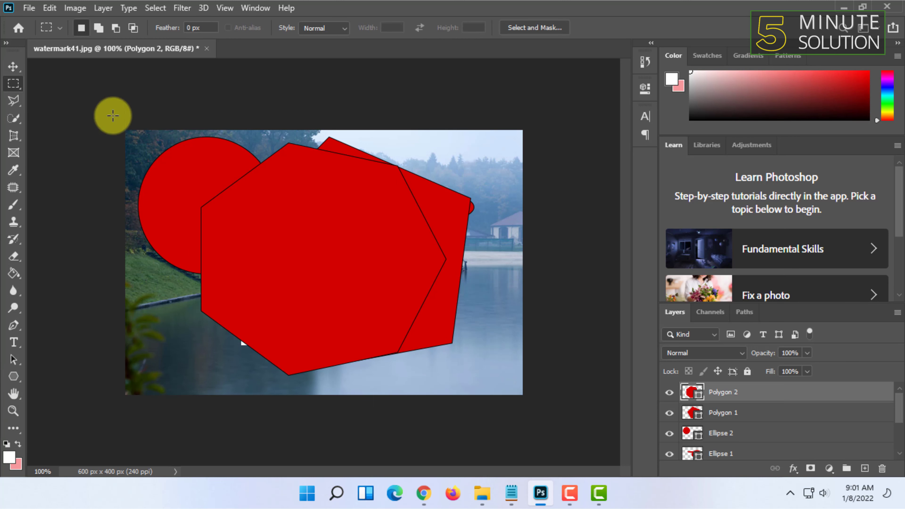
right_click(12, 385)
left_click(51, 426)
left_click_drag(177, 172, 145, 289)
left_click_drag(145, 304, 169, 341)
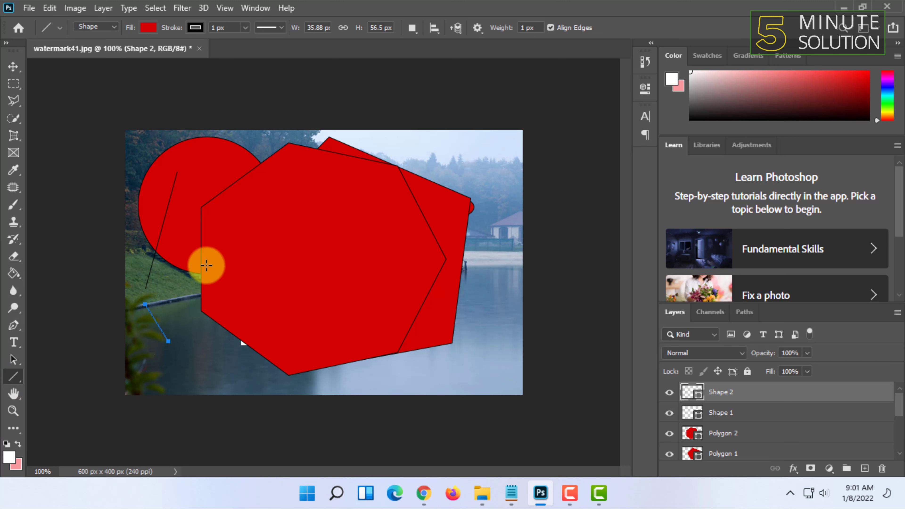
left_click_drag(199, 379, 245, 382)
Delete all the shape layers, including the blue square, leaving only the Background layer.
scroll(744, 428, "down", 3)
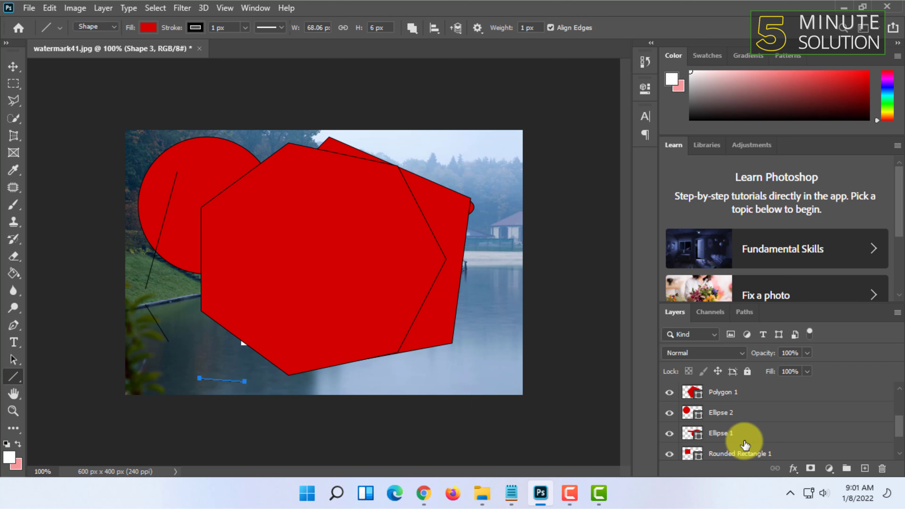
left_click(743, 455, "shift")
scroll(680, 403, "down", 2)
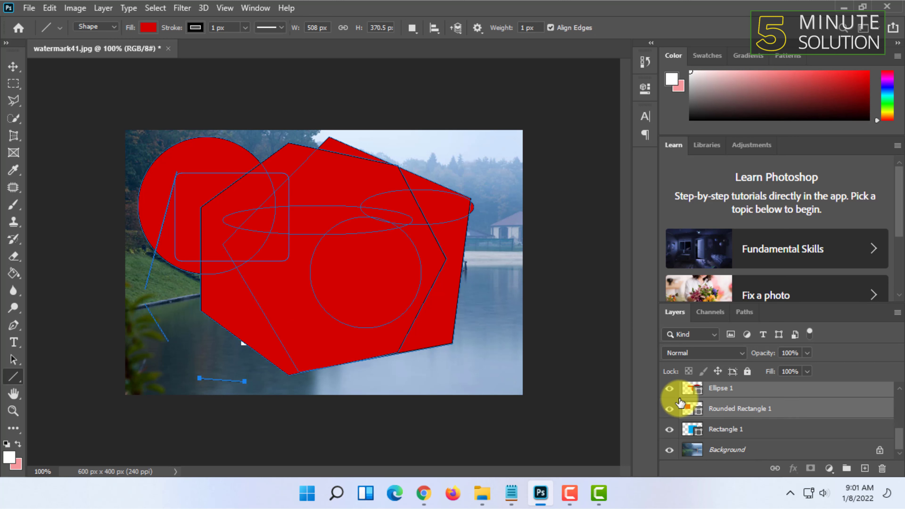
key("Delete")
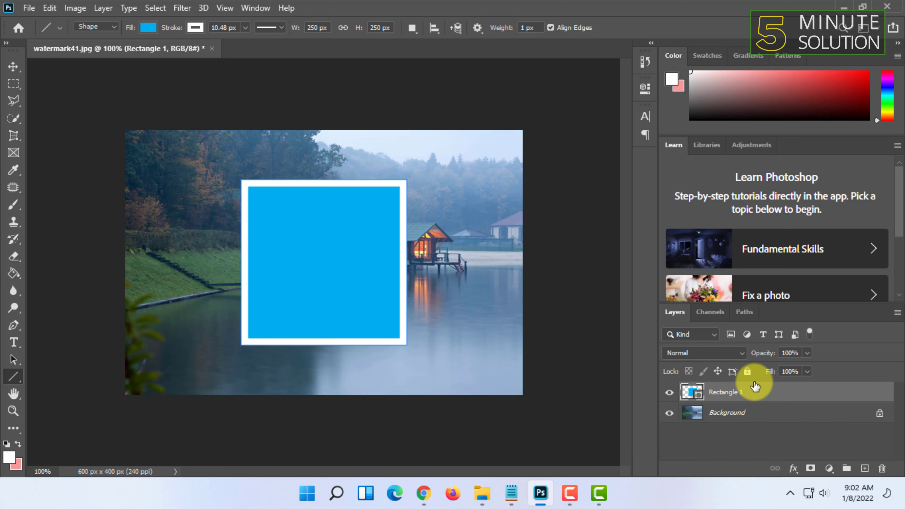
key("Delete")
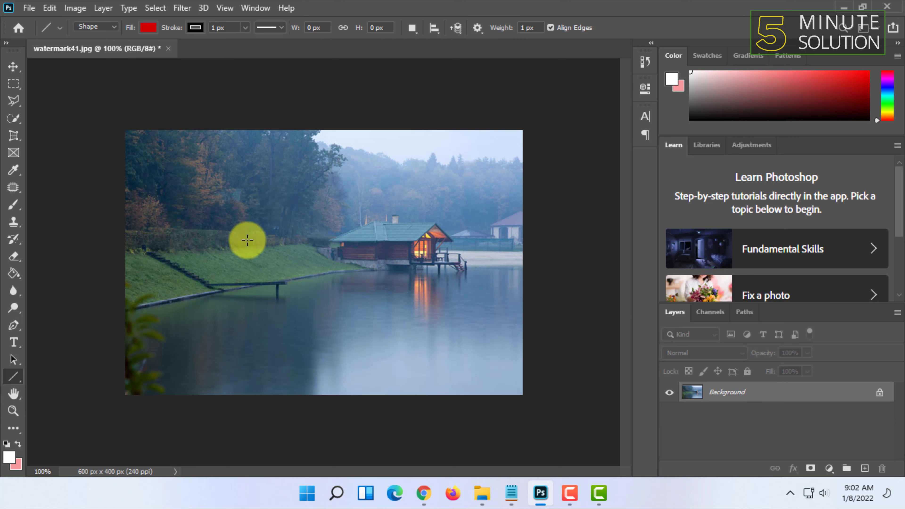
Draw four joined lines forming a parallelogram above the lake shore and set the upper line's stroke width to 0 px.
mouse_move(248, 218)
left_mouse_down()
mouse_move(215, 281)
mouse_move(328, 265)
mouse_move(371, 179)
mouse_move(334, 184)
mouse_move(248, 219)
left_mouse_up()
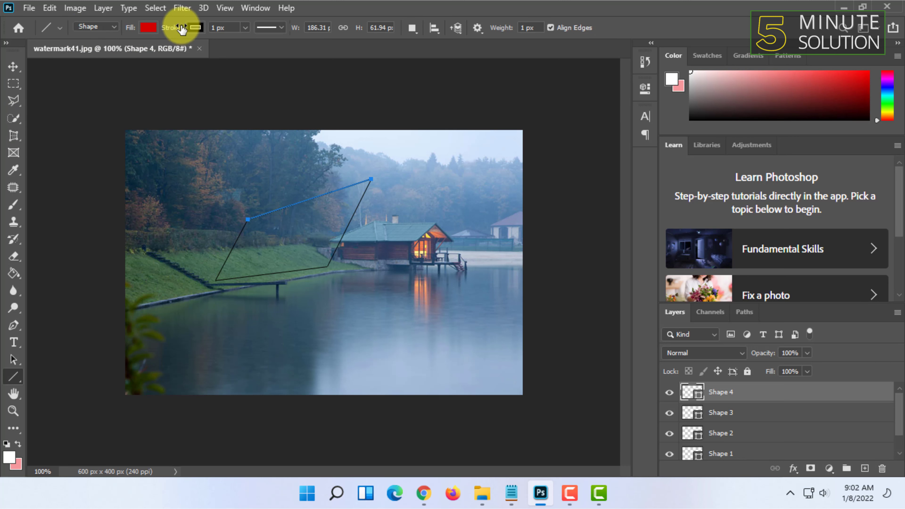
left_click(246, 28)
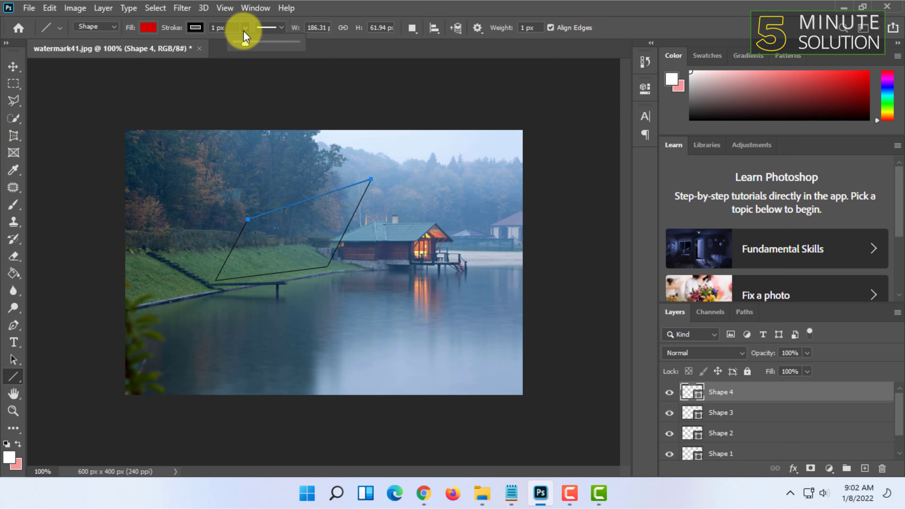
left_click_drag(240, 42, 192, 75)
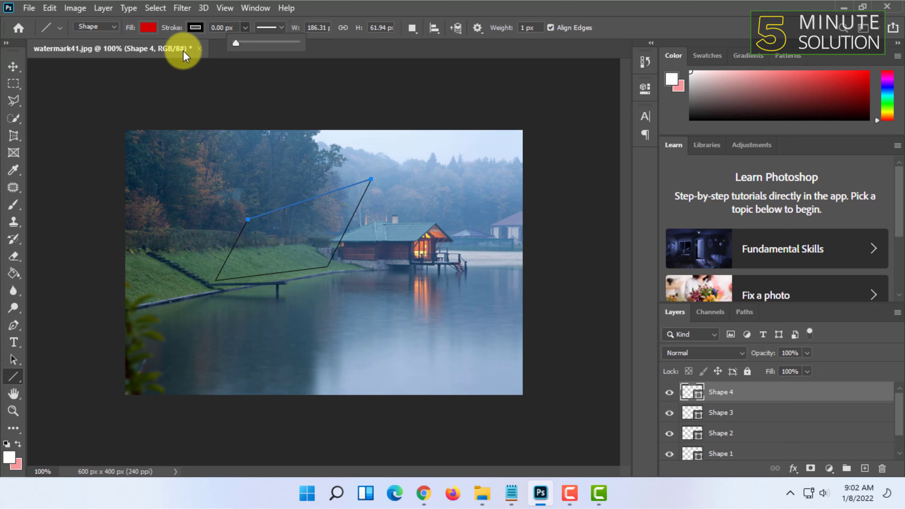
Draw a tree about 200 × 117 px with the Custom Shape tool on the water at the photo's lower edge.
right_click(14, 376)
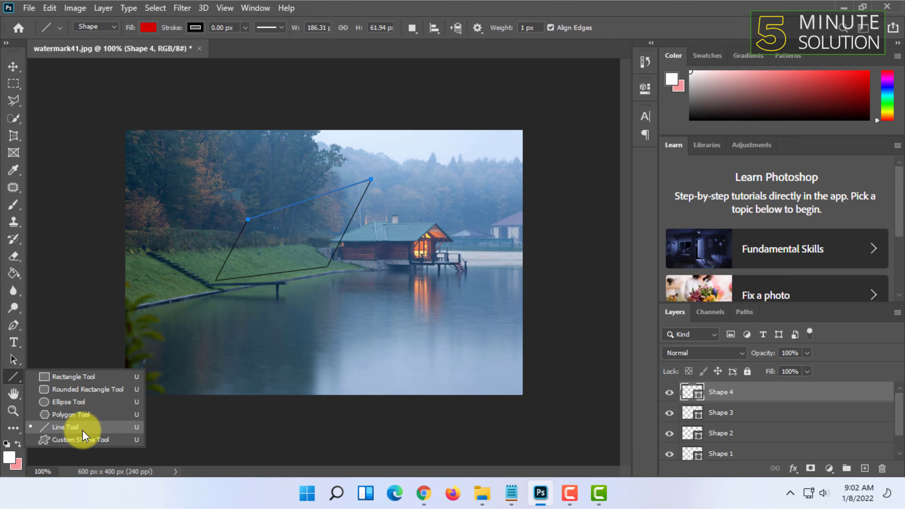
left_click(82, 439)
right_click(13, 377)
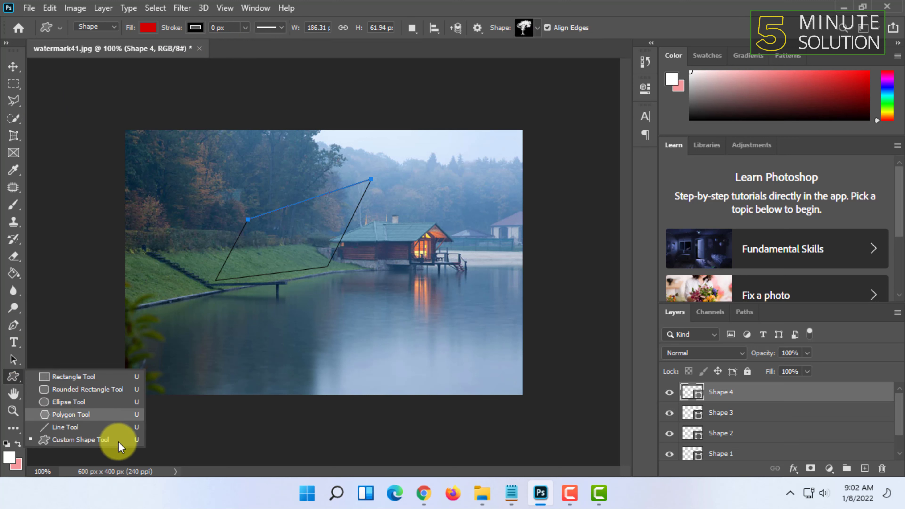
left_click(115, 445)
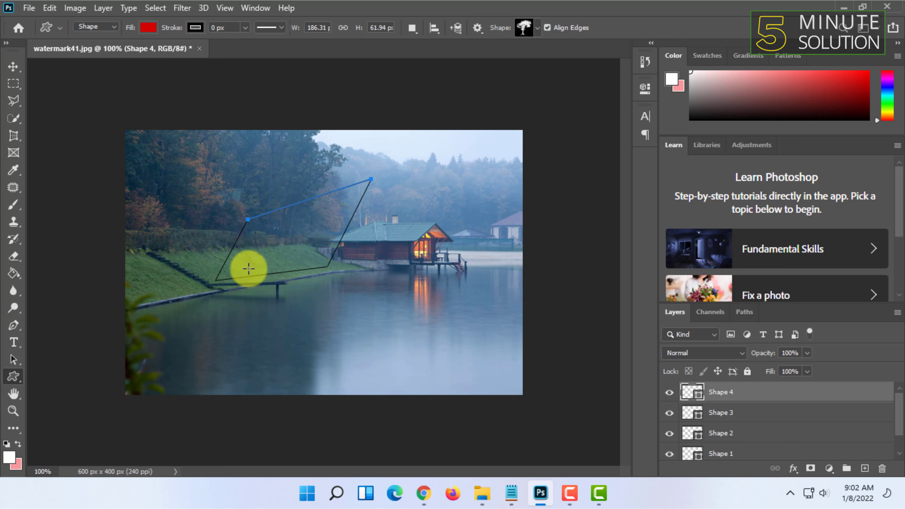
right_click(24, 380)
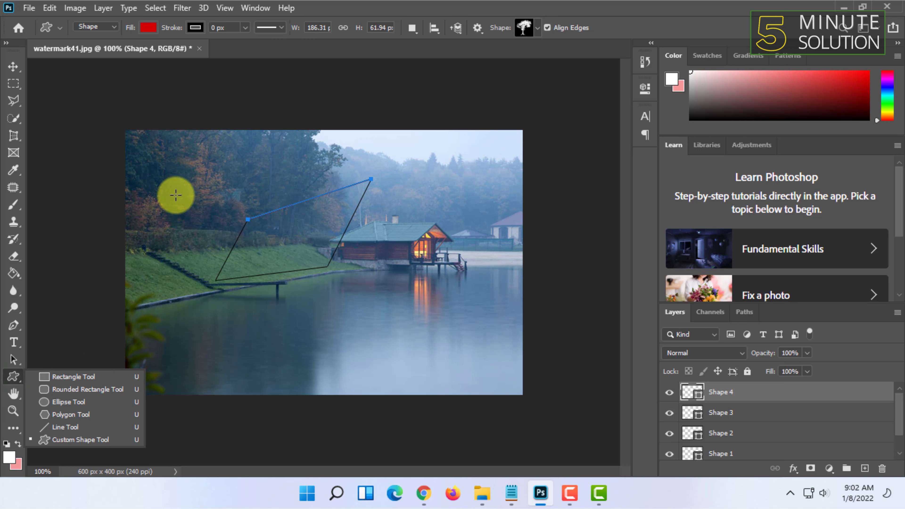
left_click_drag(252, 317, 316, 320)
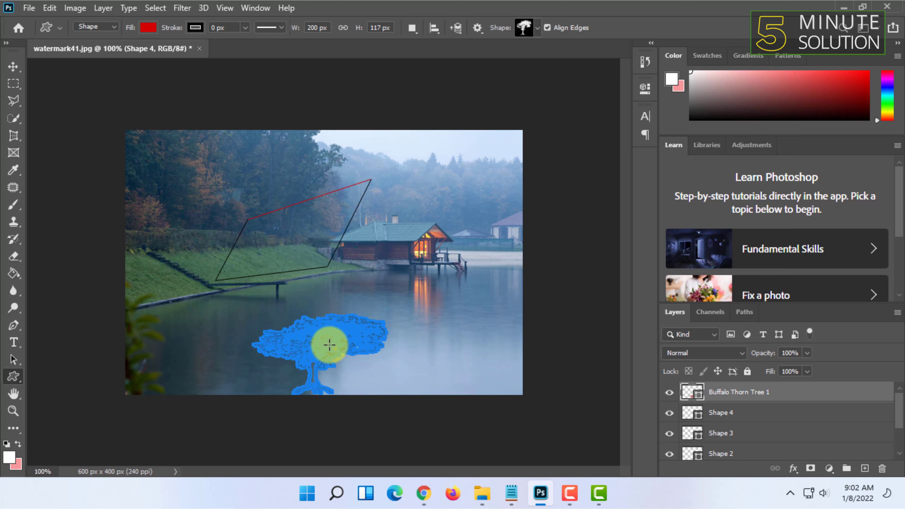
left_click(14, 67)
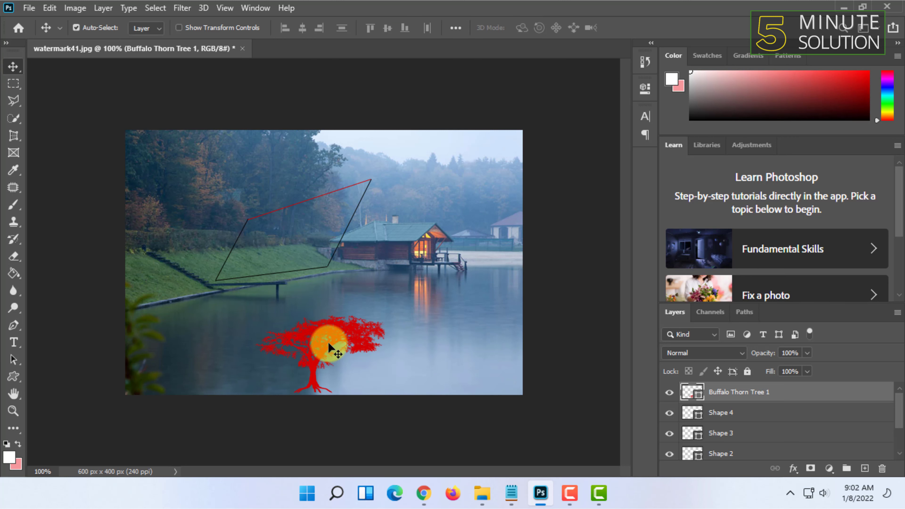
left_click_drag(307, 280, 306, 280)
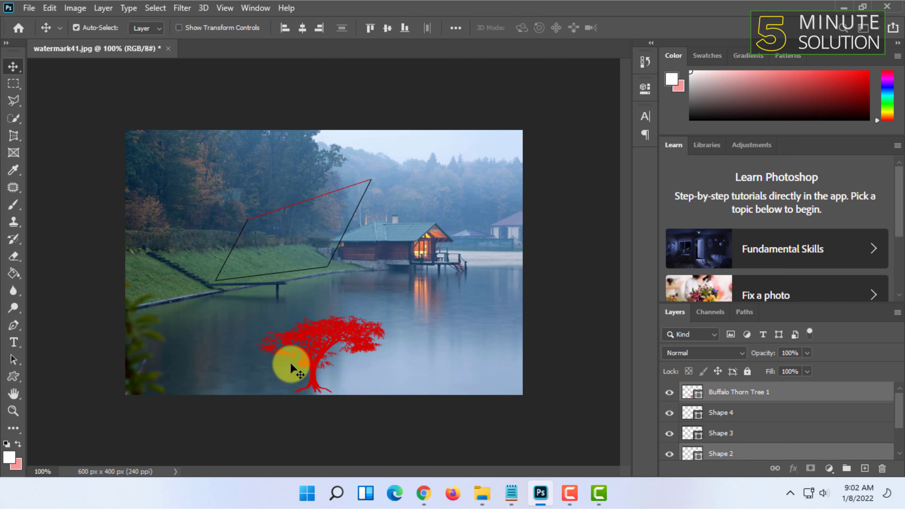
Choose the lion from the Wild Animals custom shapes and draw it about 230 × 164 px across the photo's right edge.
left_click(19, 375)
left_click(56, 30)
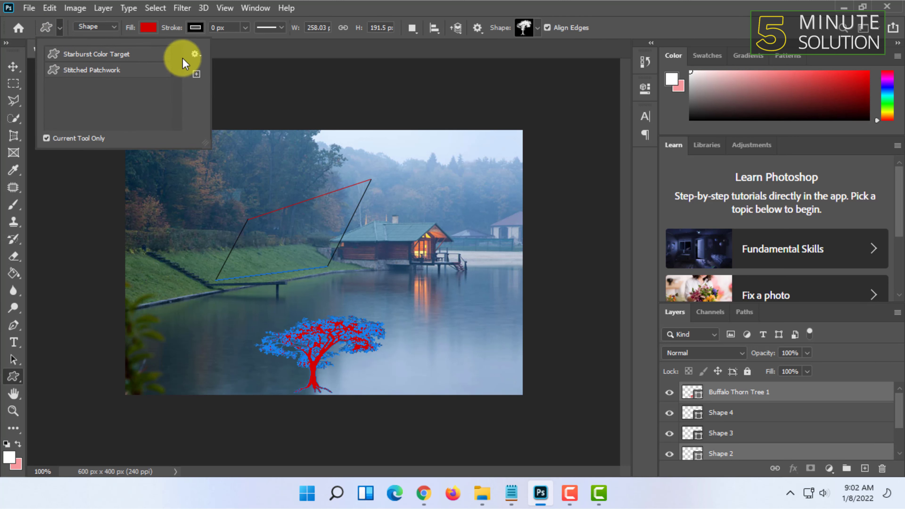
left_click(521, 32)
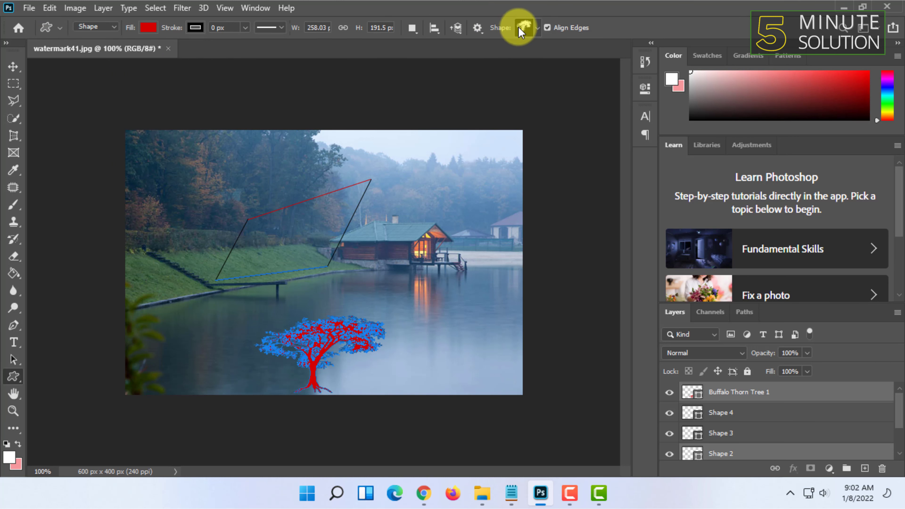
left_click(538, 32)
left_click(399, 52)
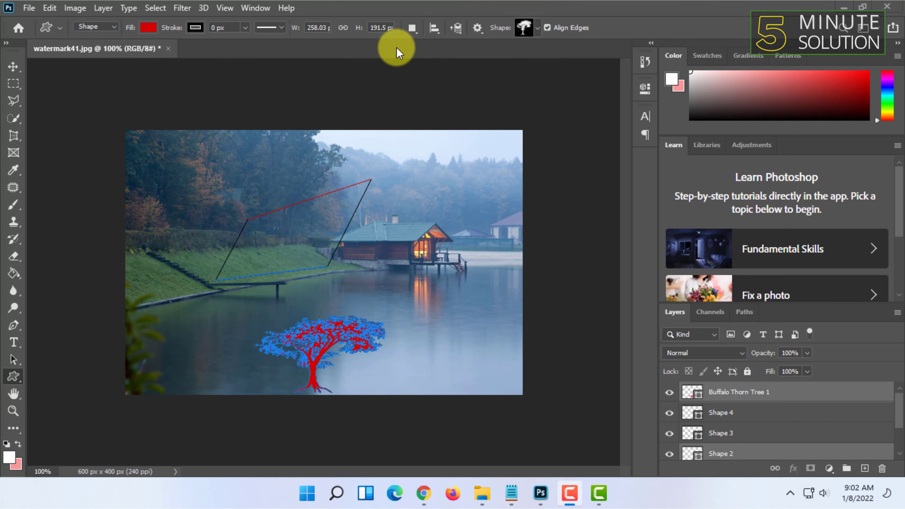
left_click(538, 28)
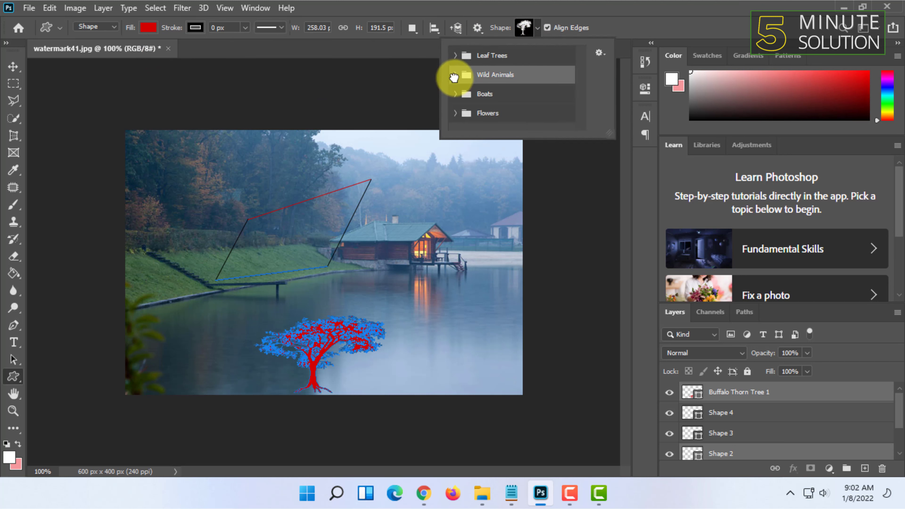
left_click(455, 78)
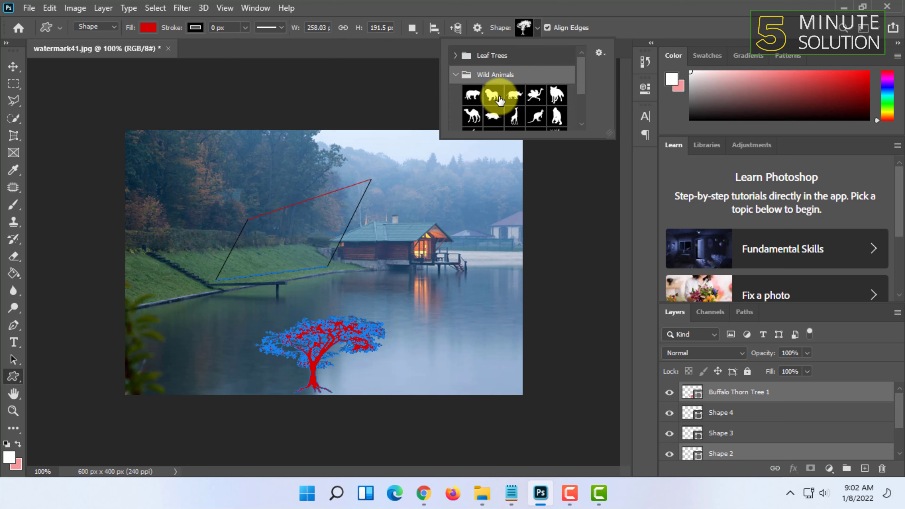
left_click_drag(493, 93, 418, 235)
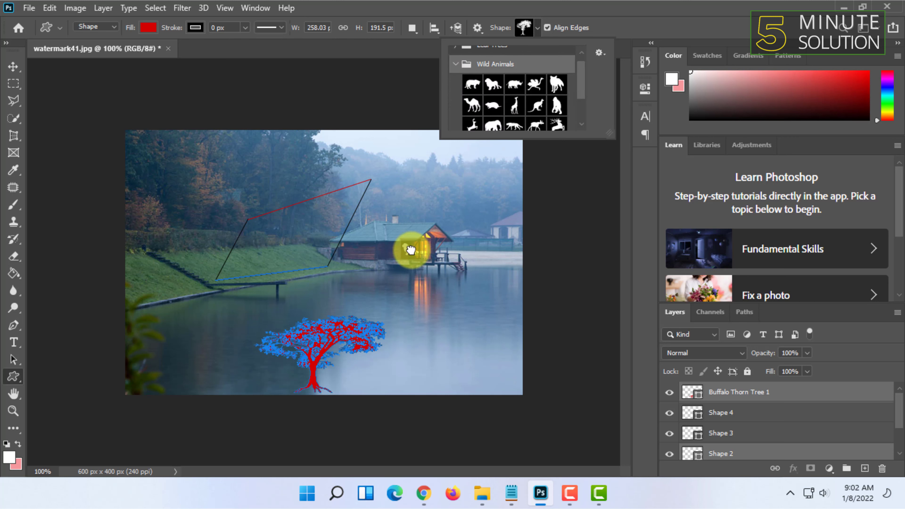
double_click(499, 84)
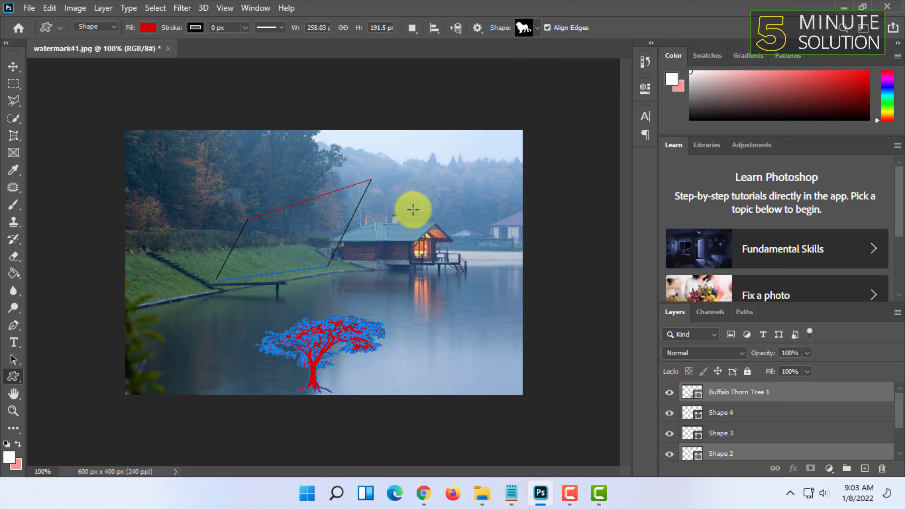
left_click_drag(423, 204, 575, 299)
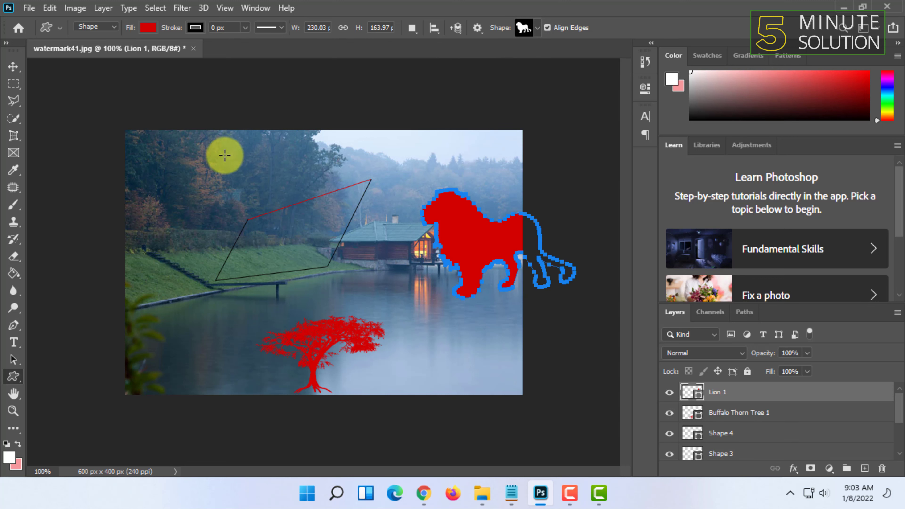
Move the lion left so it lies entirely within the photo, in front of the lake house.
left_click(14, 67)
left_click_drag(488, 242, 439, 226)
left_click(13, 87)
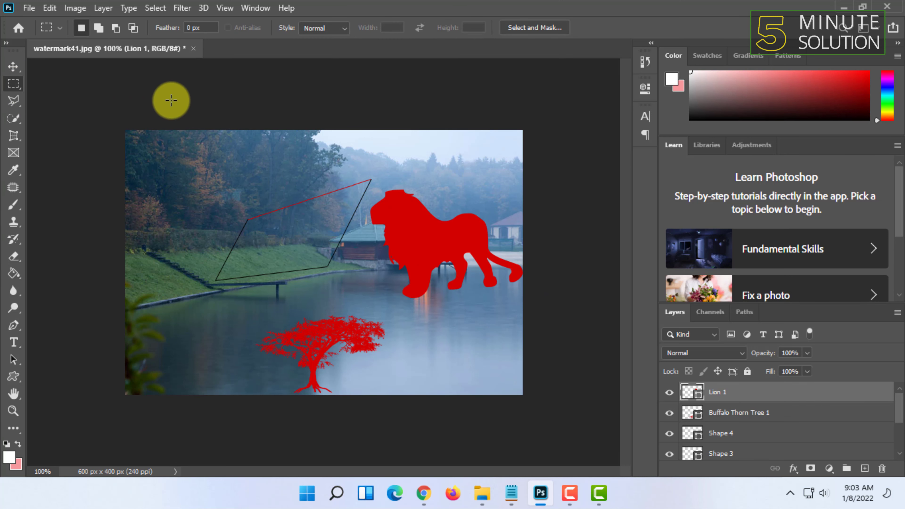